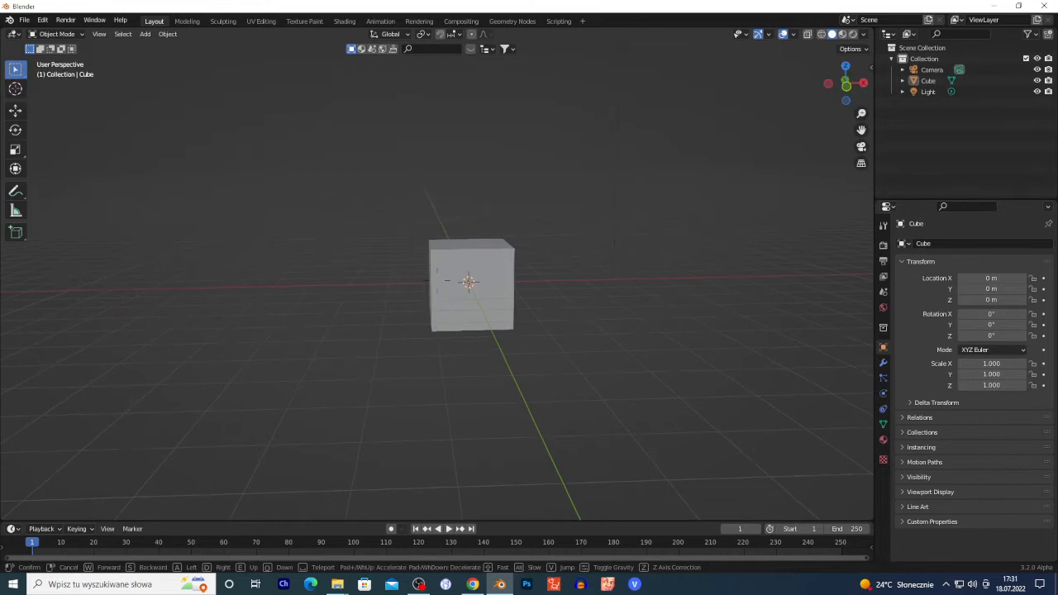
Step: Examine the default cube from several distances and angles using walk navigation
{"action": "key", "text": "w"}
{"action": "key", "text": "e"}
{"action": "key", "text": "s"}
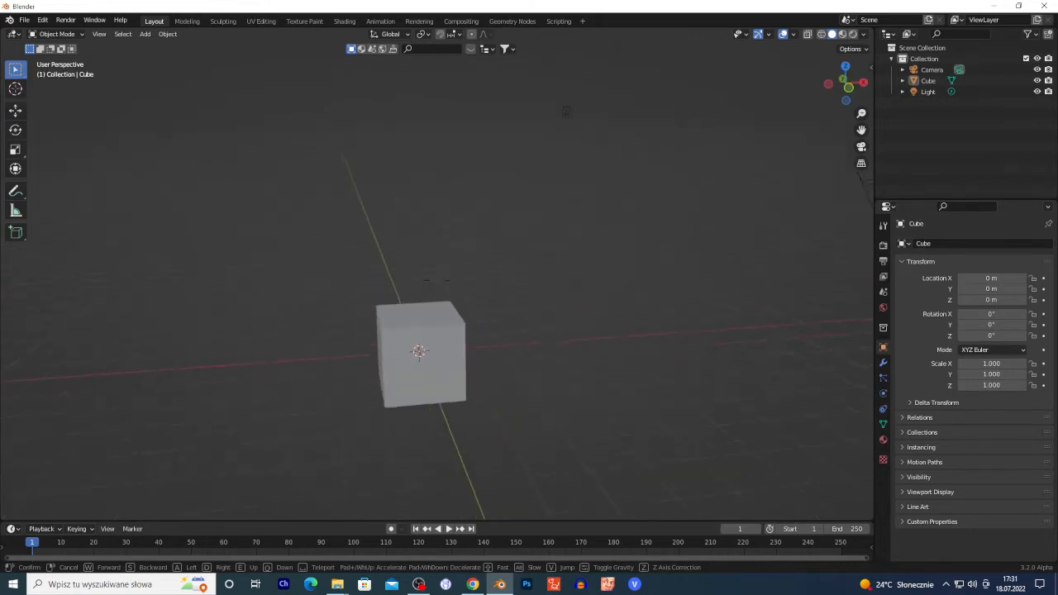
{"action": "key", "text": "d"}
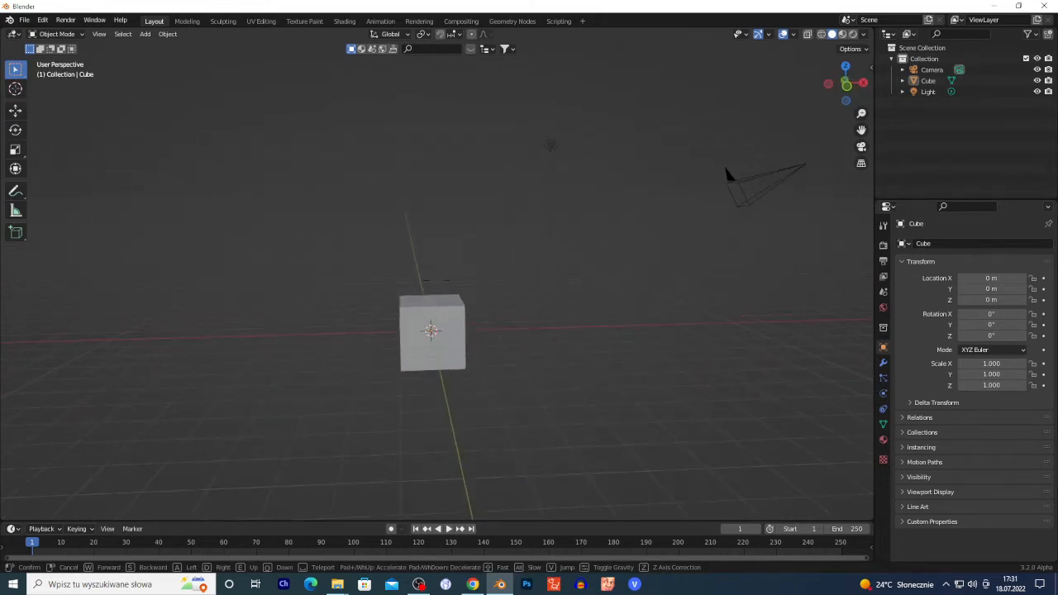
{"action": "left_click", "coordinate": [485, 213]}
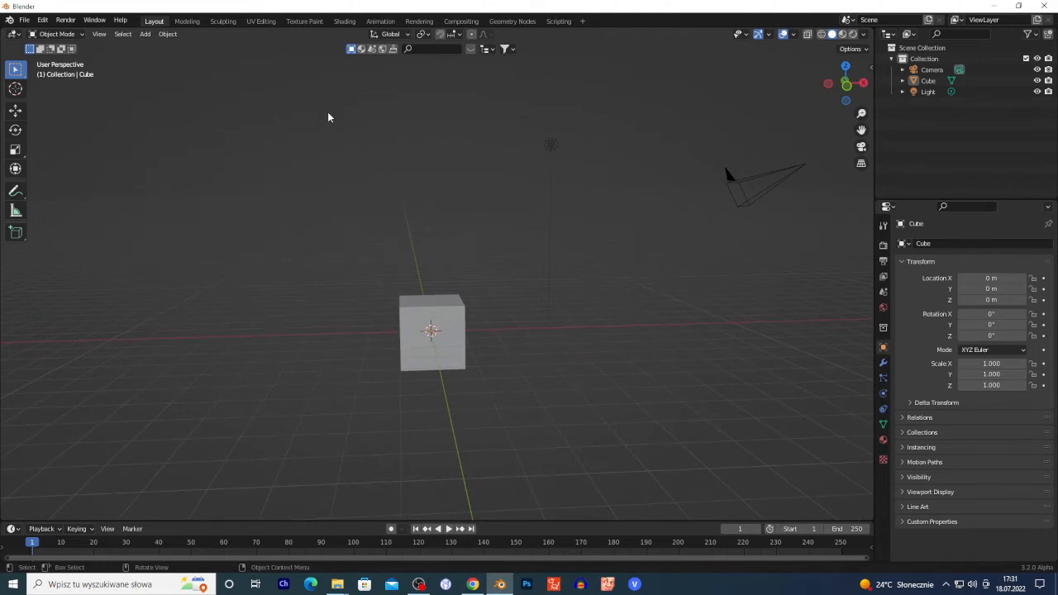
{"action": "key", "text": "shift+grave"}
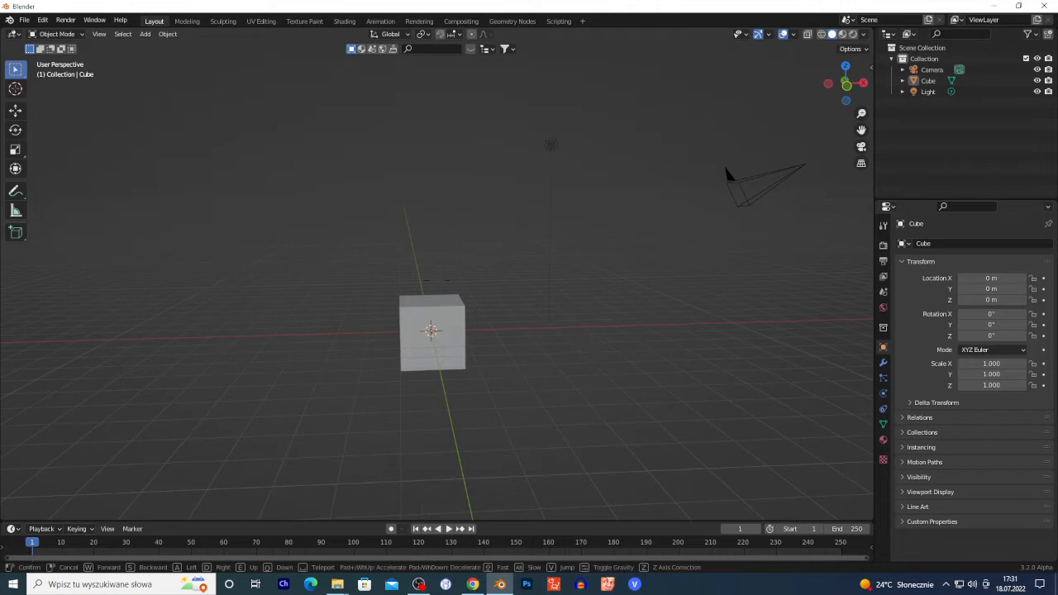
{"action": "left_click", "coordinate": [461, 330]}
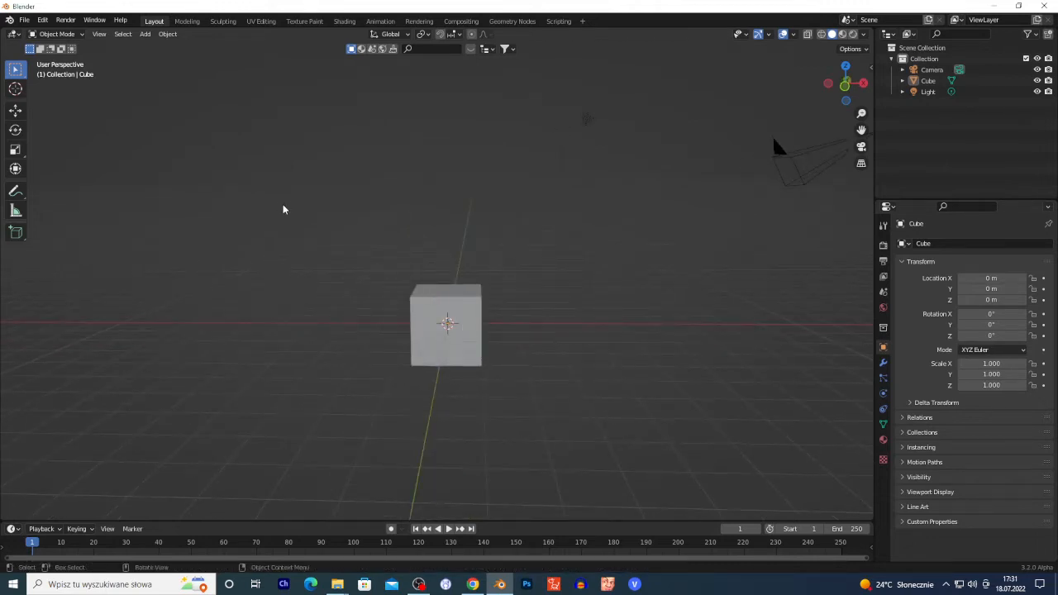
{"action": "left_click", "coordinate": [99, 34]}
{"action": "mouse_move", "coordinate": [190, 174]}
{"action": "key", "text": "shift+grave"}
{"action": "key", "text": "w"}
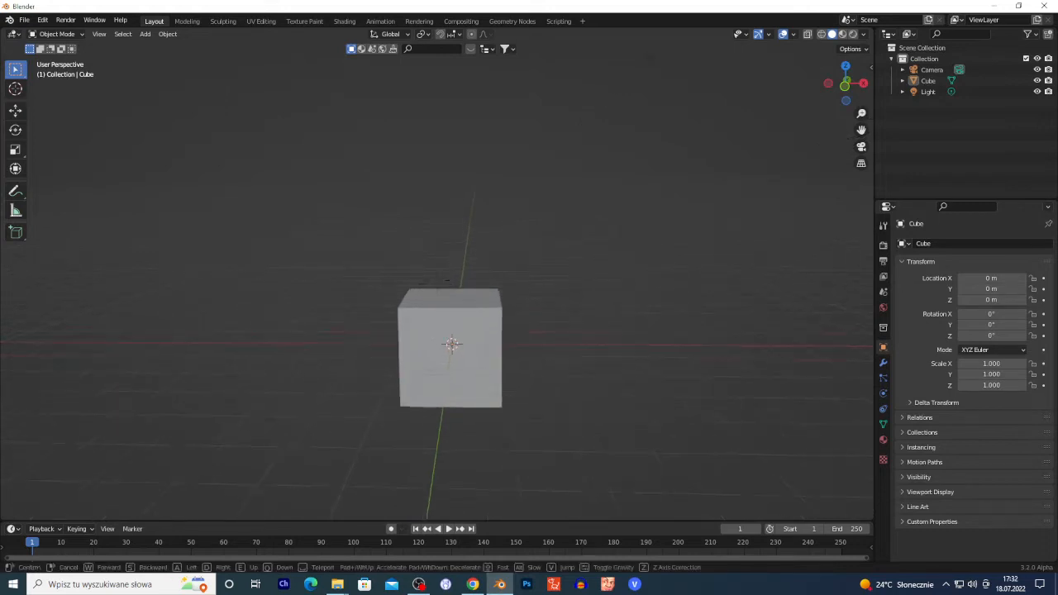
{"action": "key", "text": "s"}
{"action": "key", "text": "w"}
{"action": "key", "text": "s"}
{"action": "key", "text": "q"}
{"action": "key", "text": "a"}
{"action": "key", "text": "d"}
{"action": "left_click", "coordinate": [502, 394]}
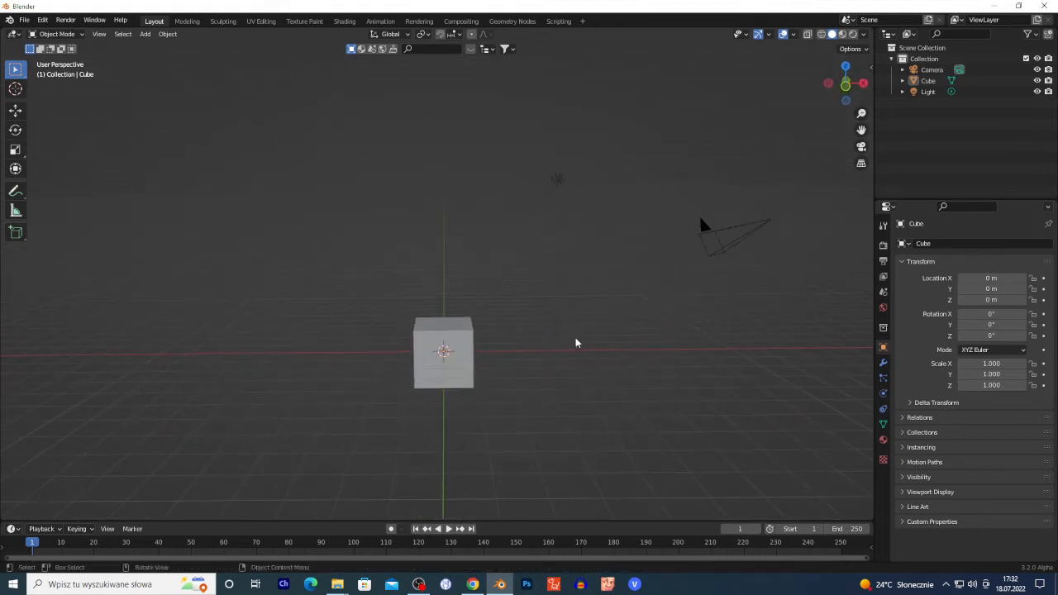
Step: Delete the default cube from the scene
{"action": "left_click", "coordinate": [452, 371]}
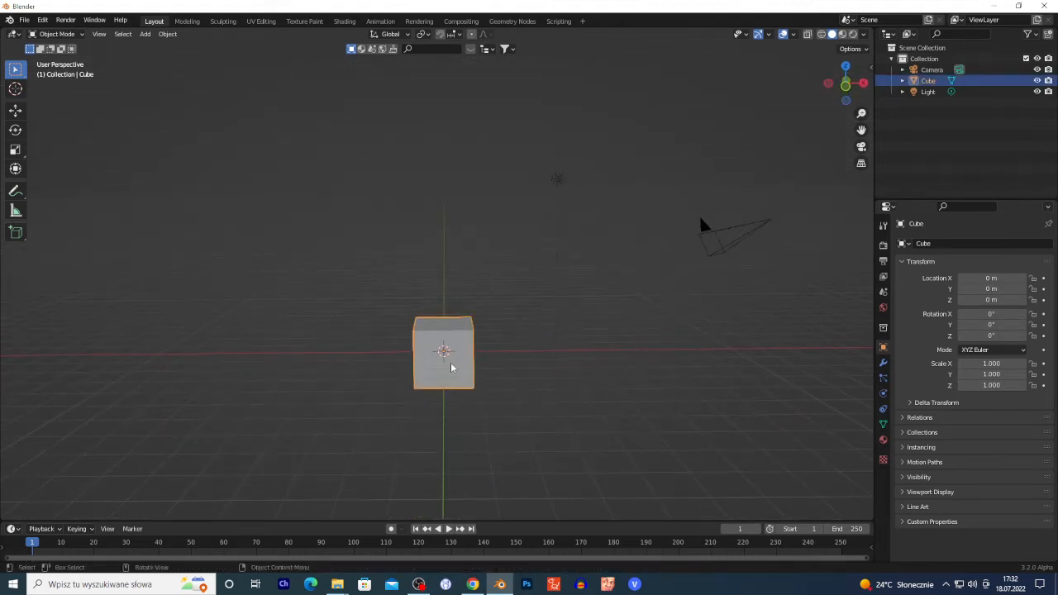
{"action": "key", "text": "x"}
{"action": "left_click", "coordinate": [453, 361]}
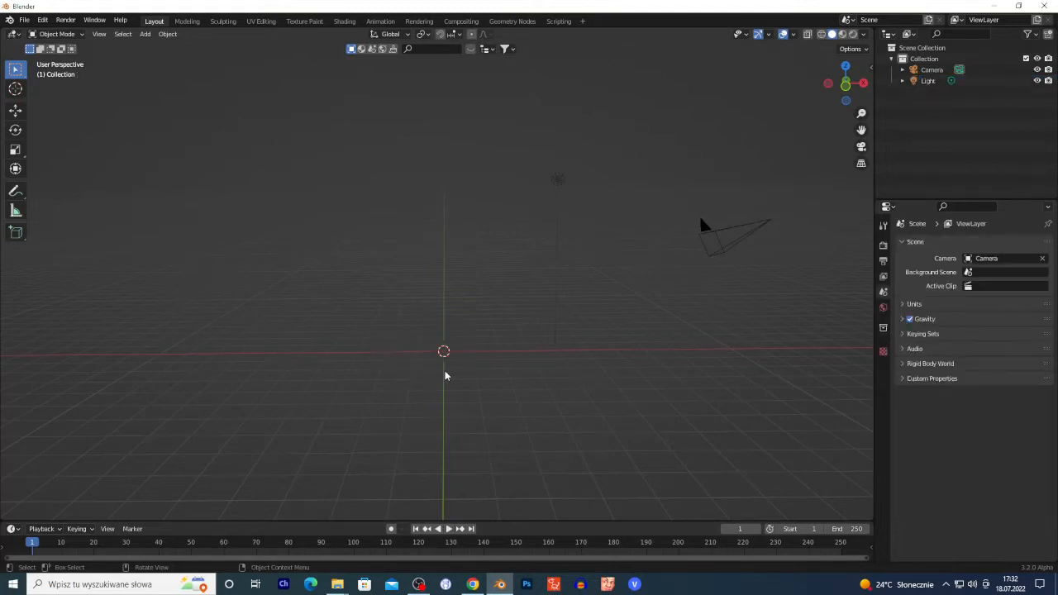
Step: Add a text object at the world origin
{"action": "key", "text": "shift+a"}
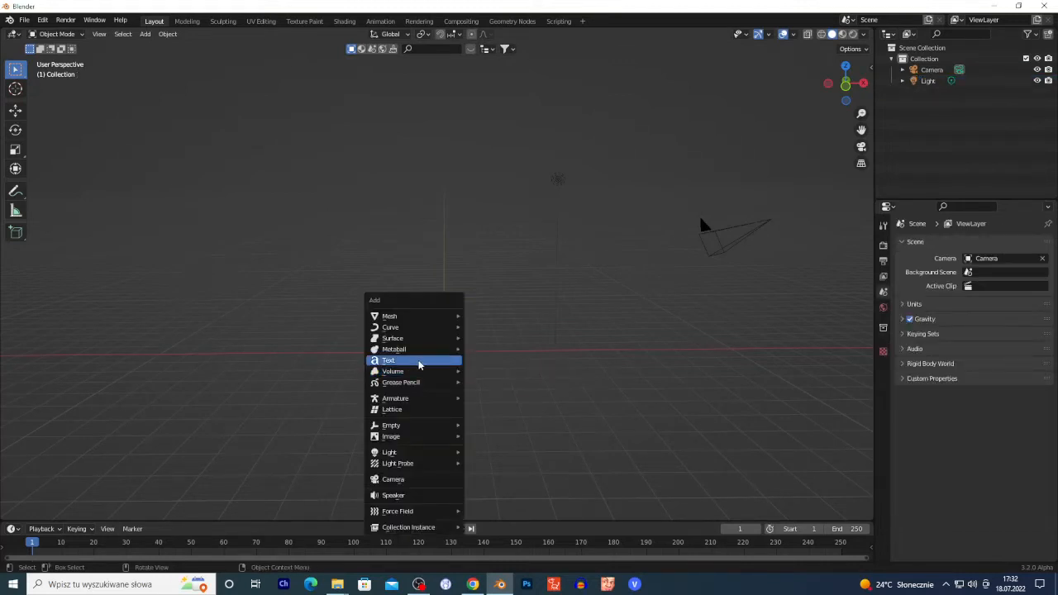
{"action": "left_click", "coordinate": [408, 364]}
{"action": "key", "text": "shift+grave"}
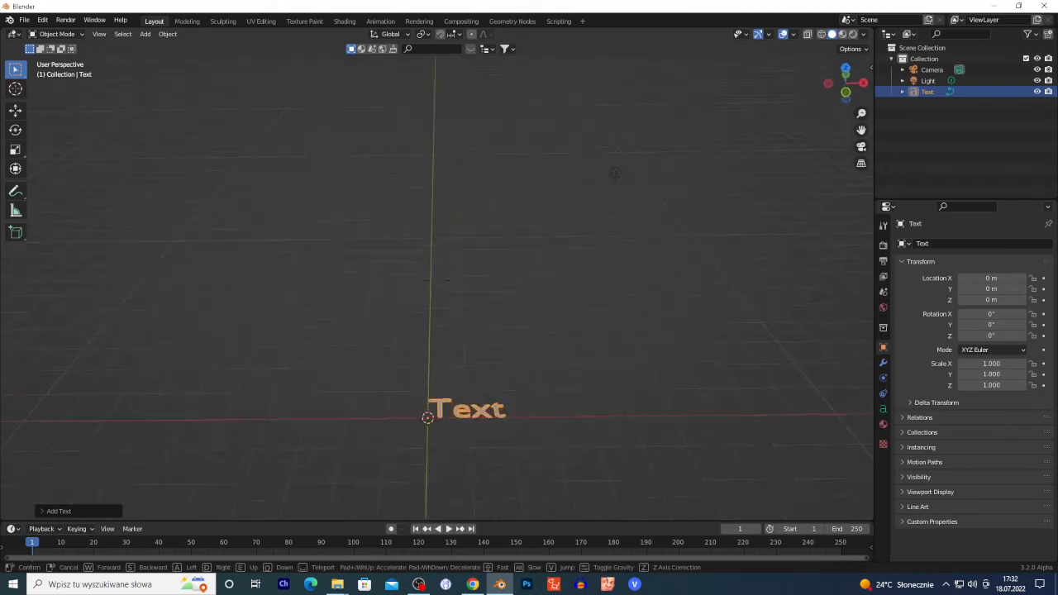
{"action": "left_click", "coordinate": [452, 278]}
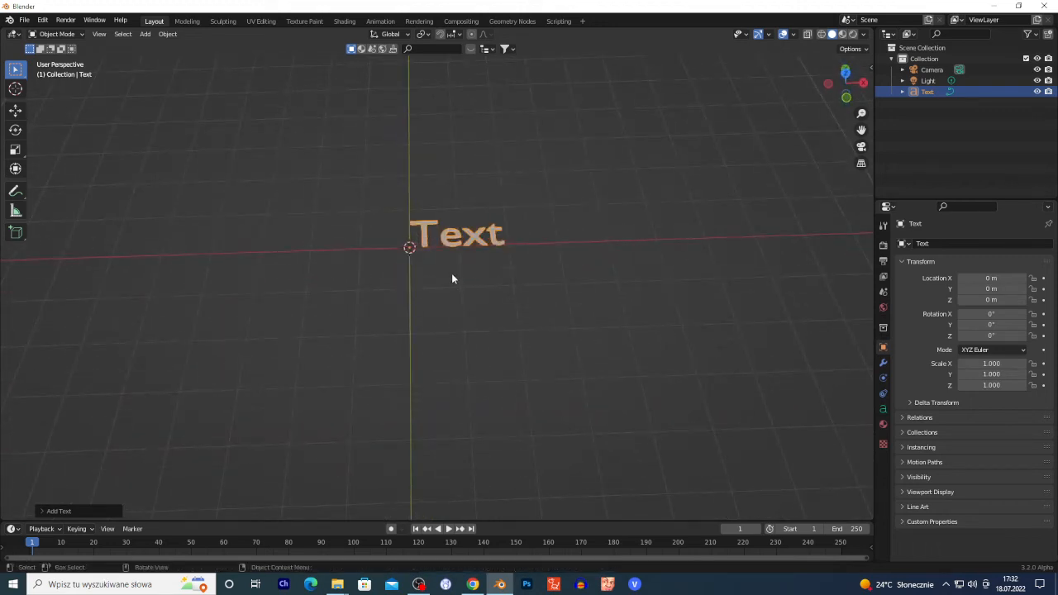
Step: Remove the last letter of the text object in Edit Mode and retype it as "t"
{"action": "key", "text": "Tab"}
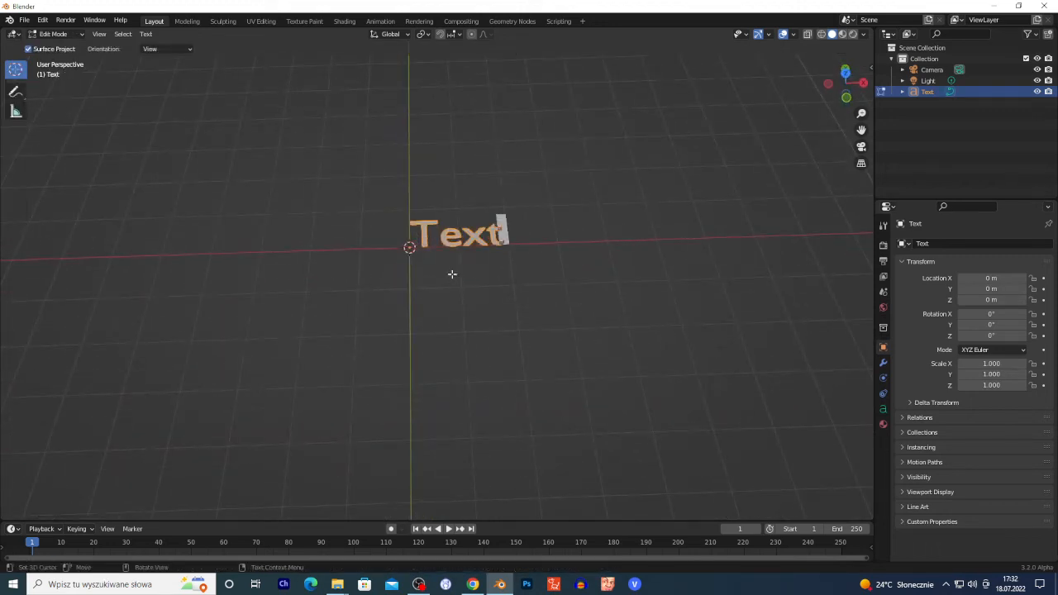
{"action": "key", "text": "BackSpace"}
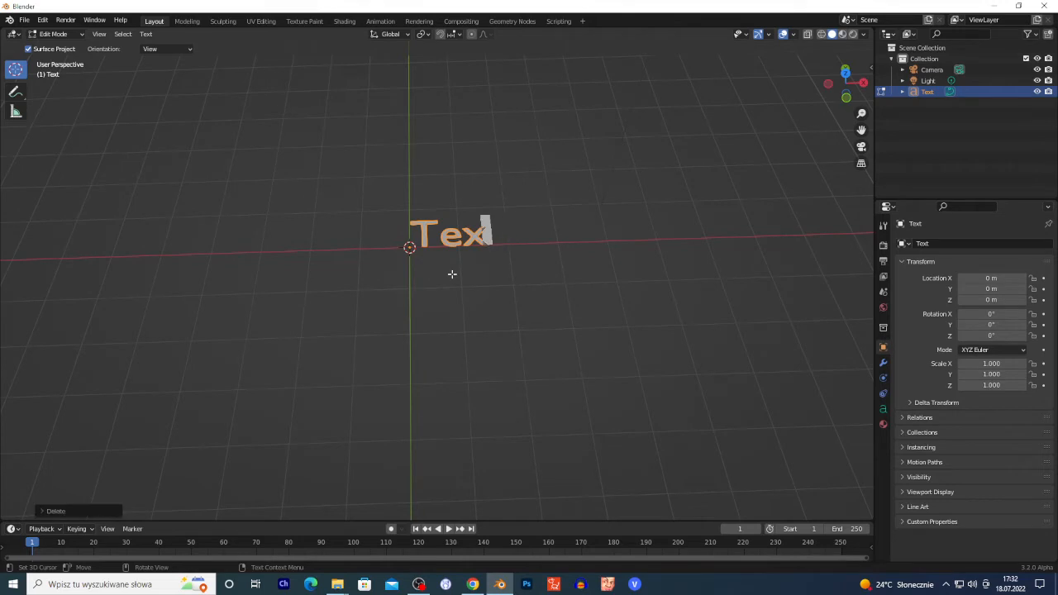
{"action": "type", "text": "t"}
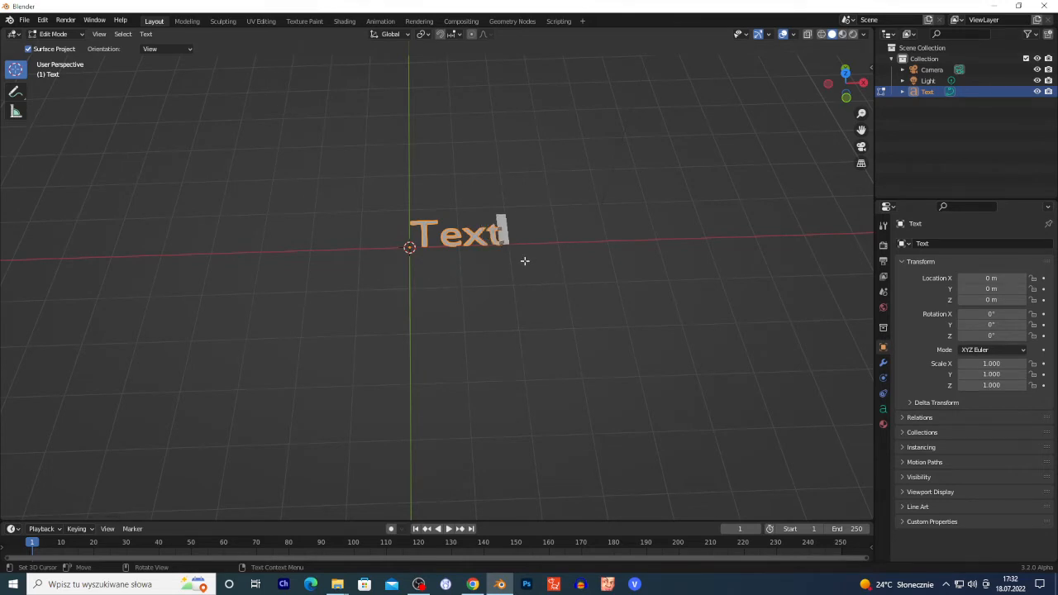
{"action": "key", "text": "Tab"}
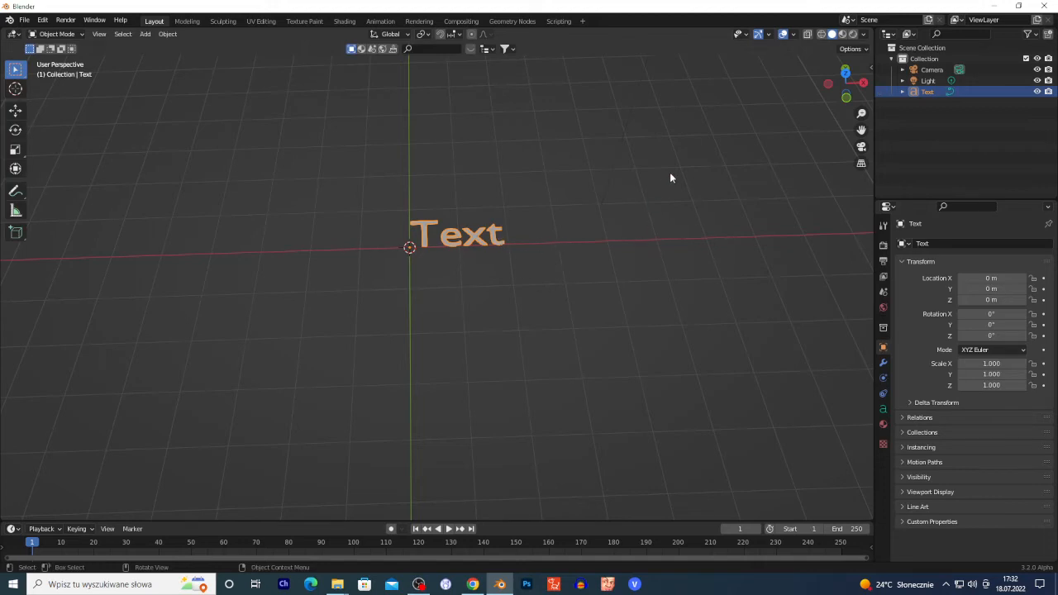
Step: Show the text object's transform values and set its X rotation to 90° so it stands upright
{"action": "key", "text": "n"}
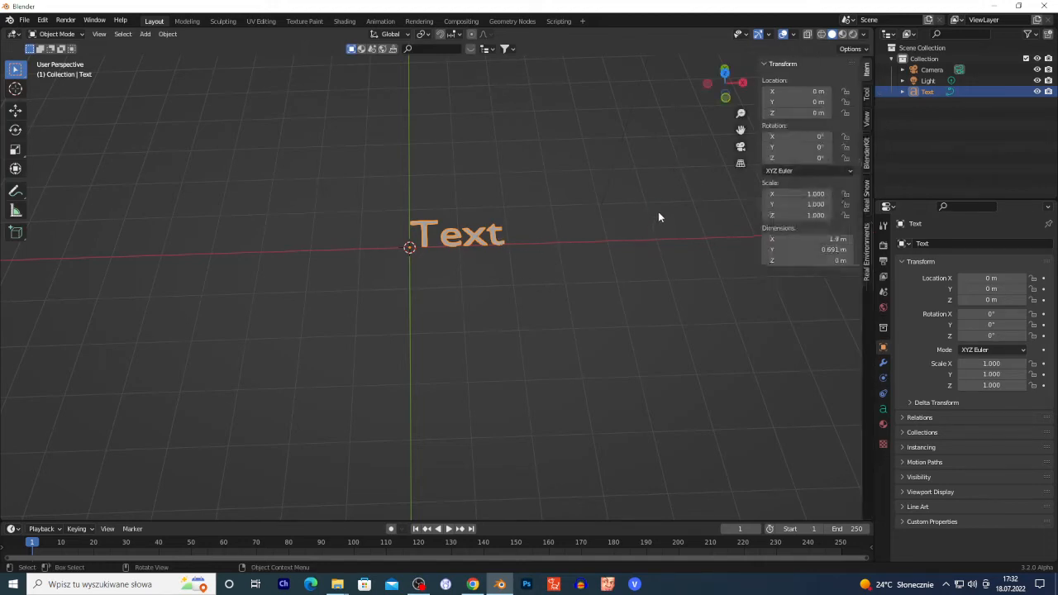
{"action": "left_click", "coordinate": [788, 135]}
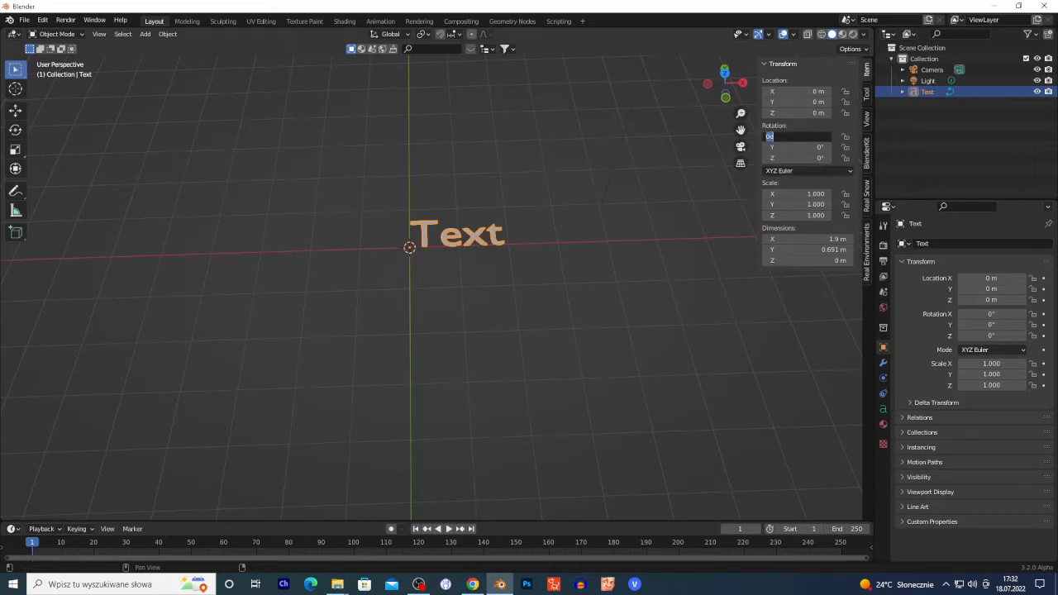
{"action": "type", "text": "90"}
{"action": "key", "text": "Return"}
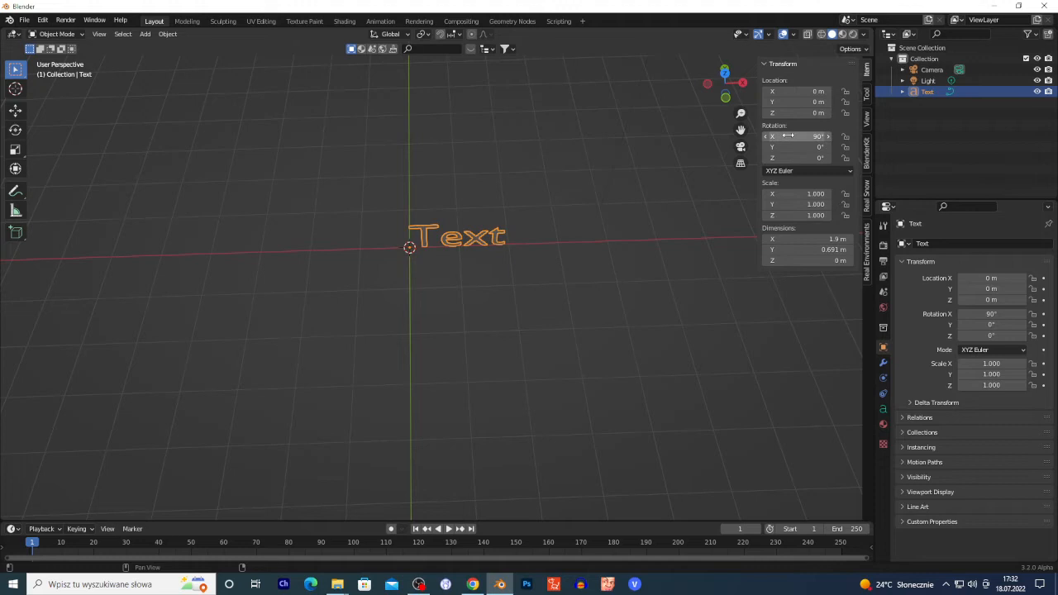
Step: Move the text object up along the global Z axis by about 3 m
{"action": "key", "text": "shift+grave"}
{"action": "key", "text": "q"}
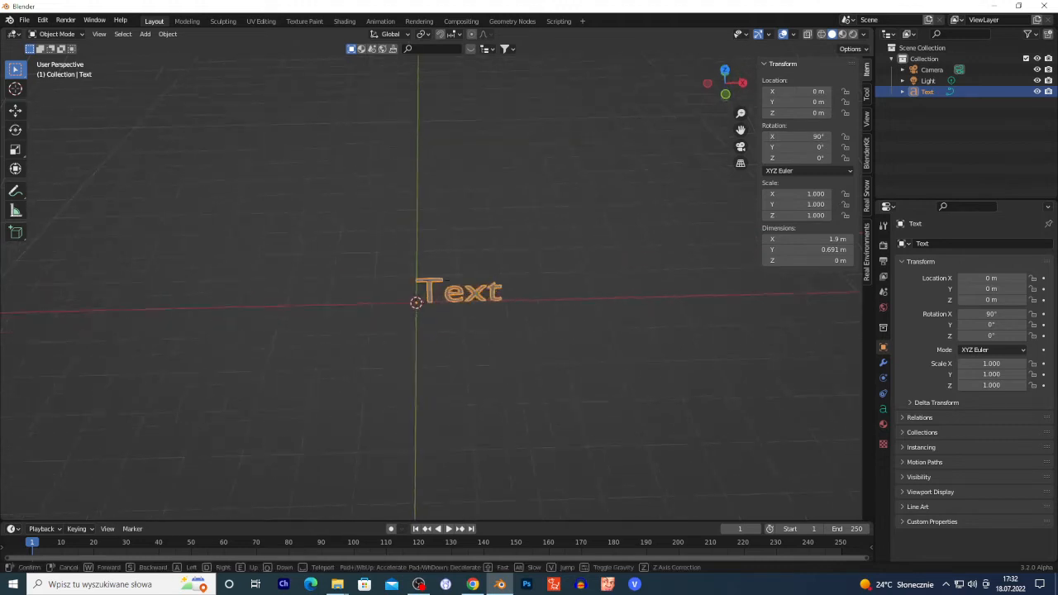
{"action": "key", "text": "s"}
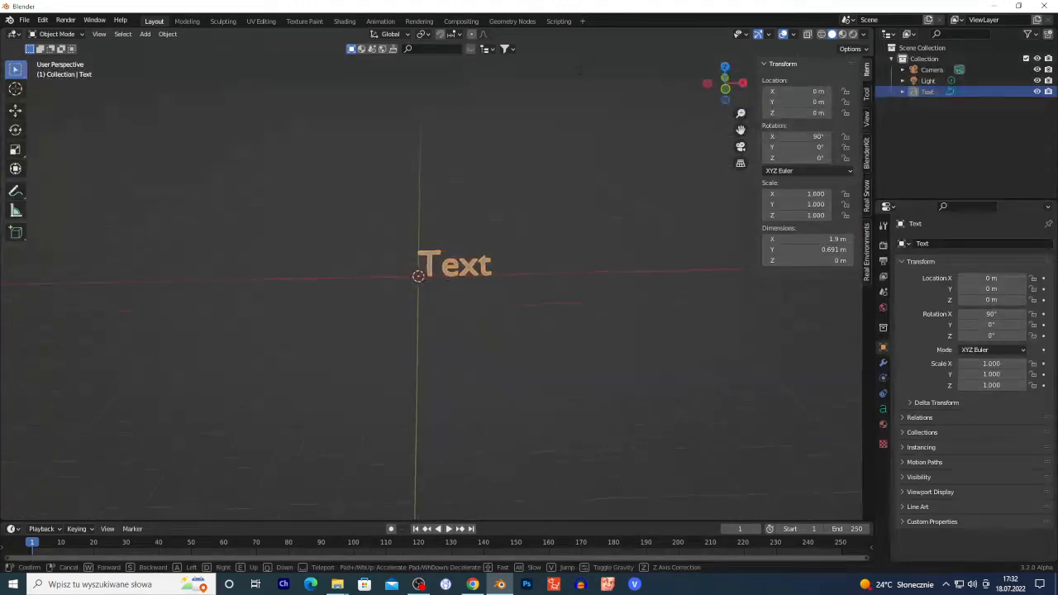
{"action": "left_click", "coordinate": [436, 279]}
{"action": "key", "text": "g"}
{"action": "key", "text": "z"}
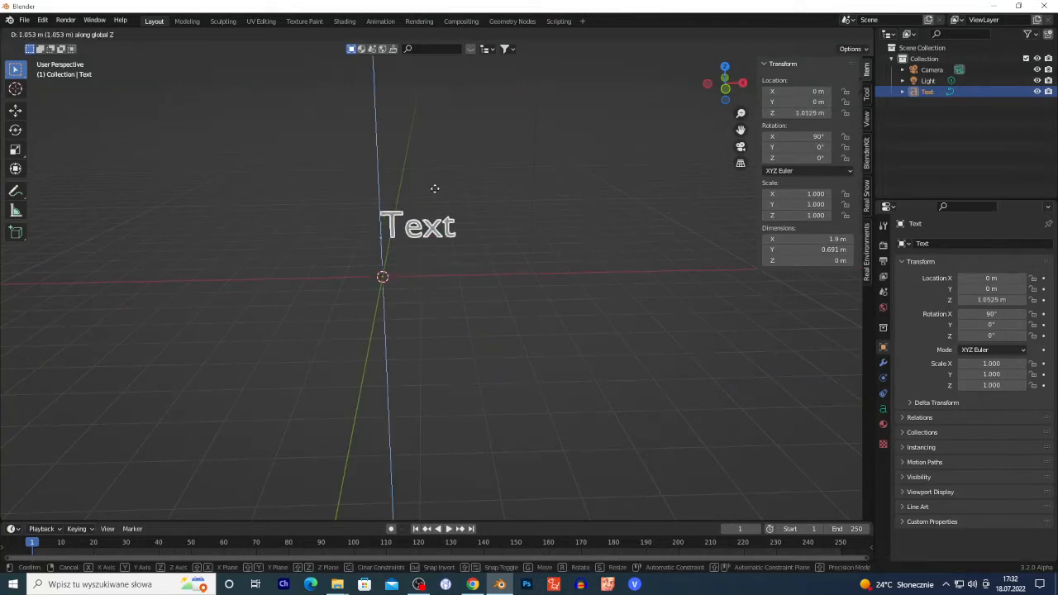
{"action": "left_click", "coordinate": [434, 145]}
Step: Add an empty volume object at the world origin
{"action": "key", "text": "shift+grave"}
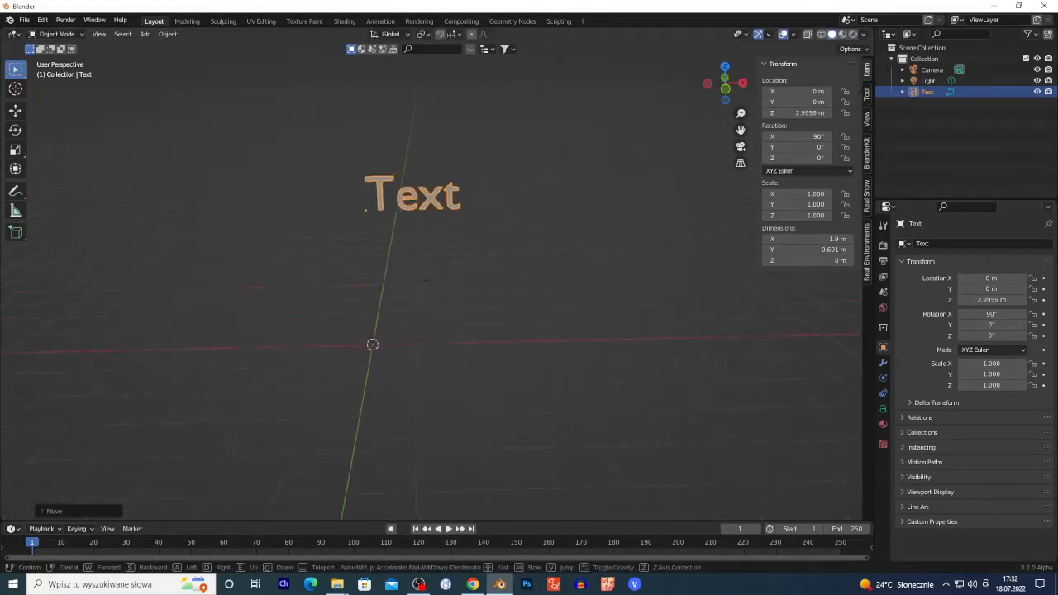
{"action": "left_click", "coordinate": [437, 284]}
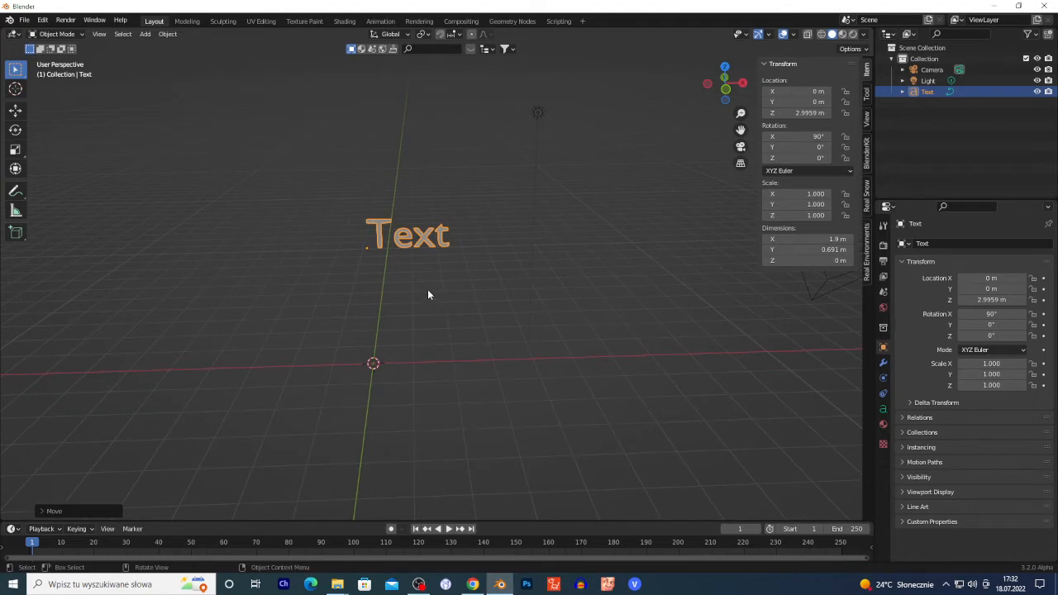
{"action": "key", "text": "shift+a"}
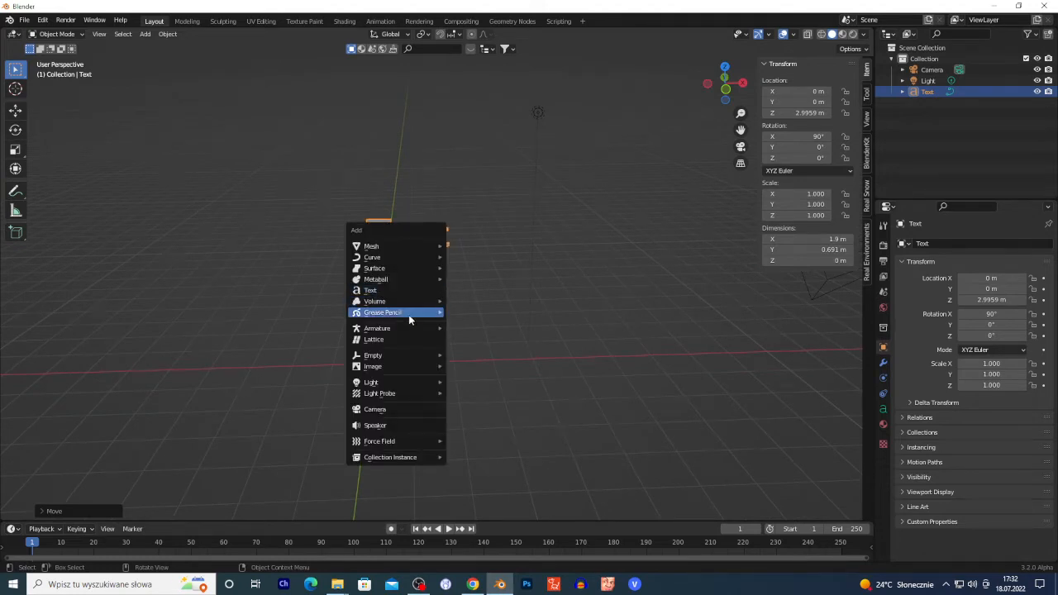
{"action": "mouse_move", "coordinate": [383, 305]}
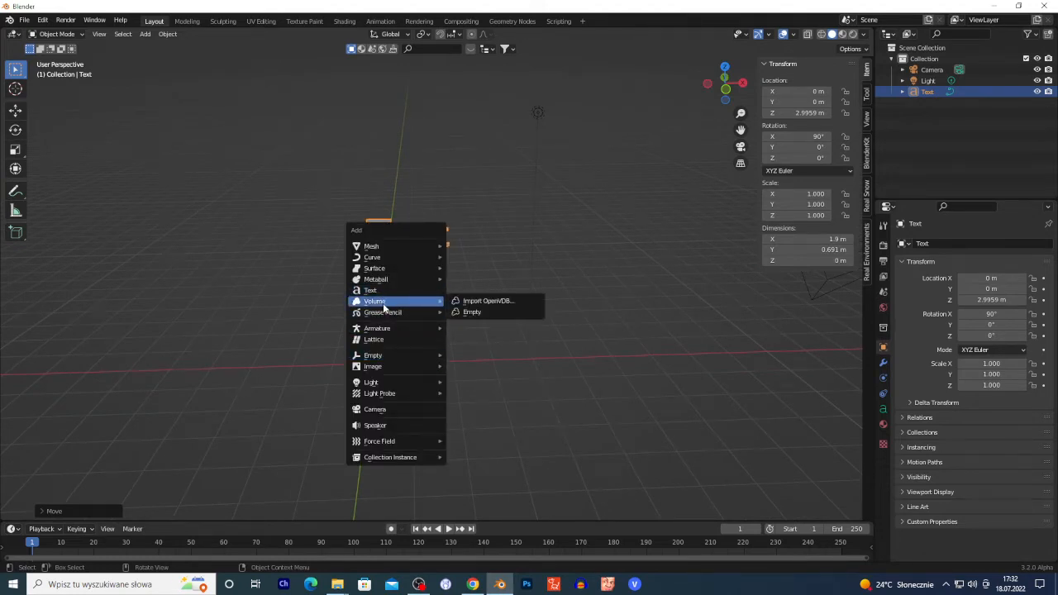
{"action": "left_click", "coordinate": [470, 313]}
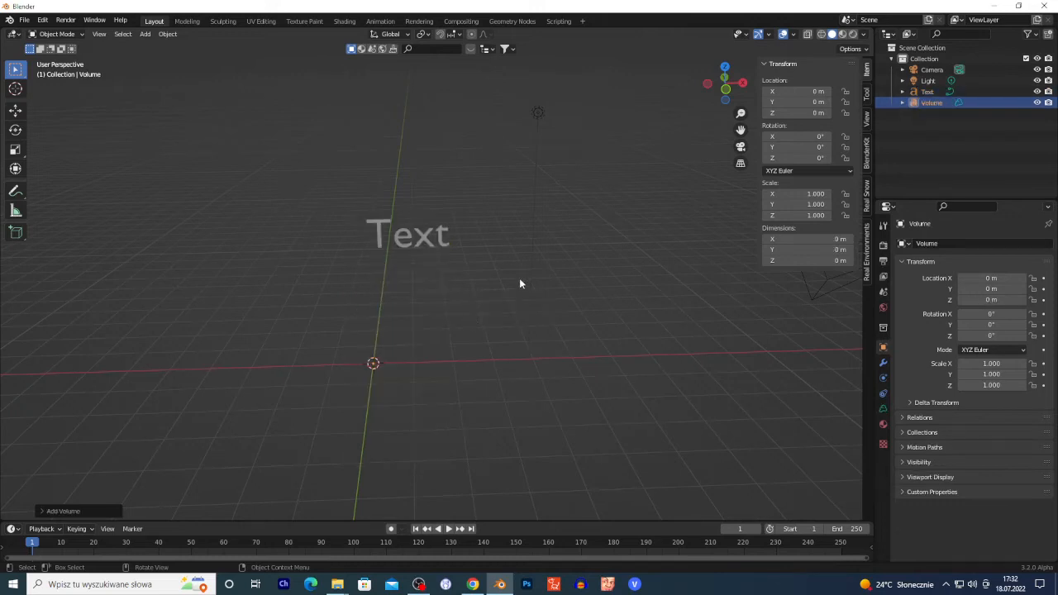
Step: Add a Mesh to Volume modifier to the volume and pick the text as its source object
{"action": "left_click", "coordinate": [883, 363]}
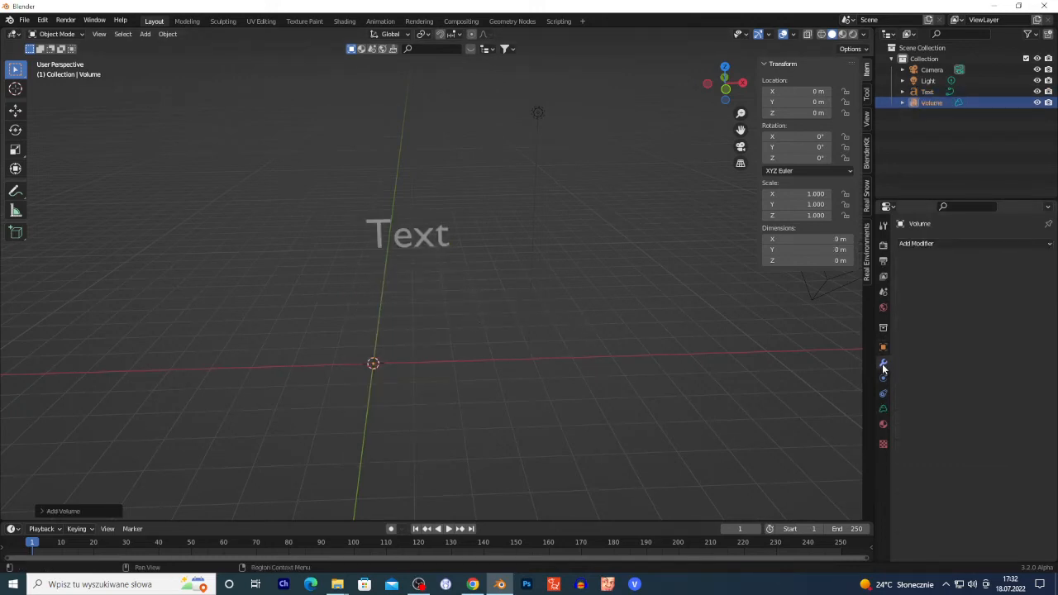
{"action": "left_click", "coordinate": [957, 243]}
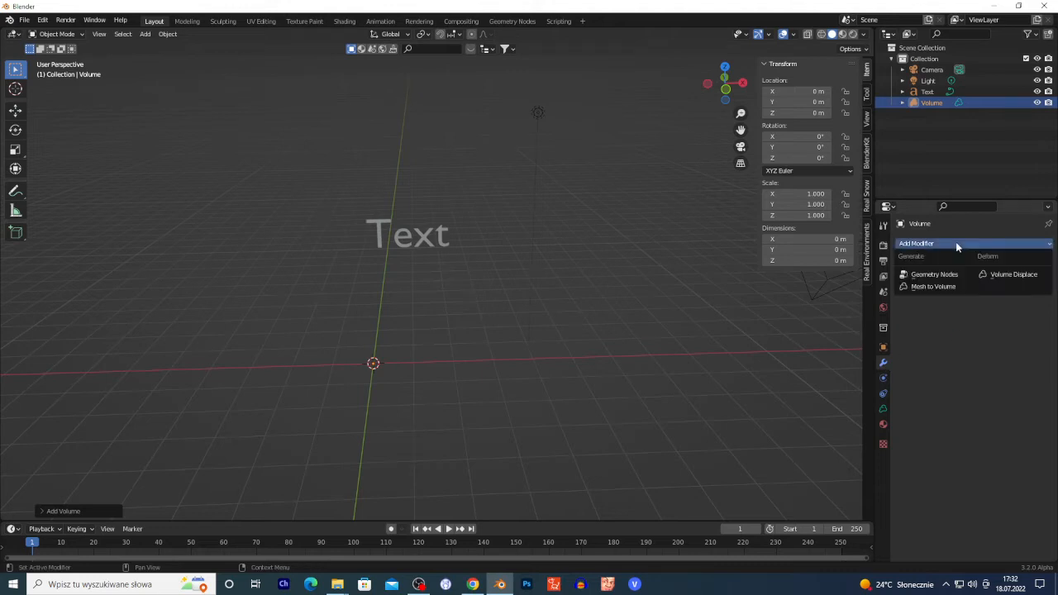
{"action": "left_click", "coordinate": [933, 284]}
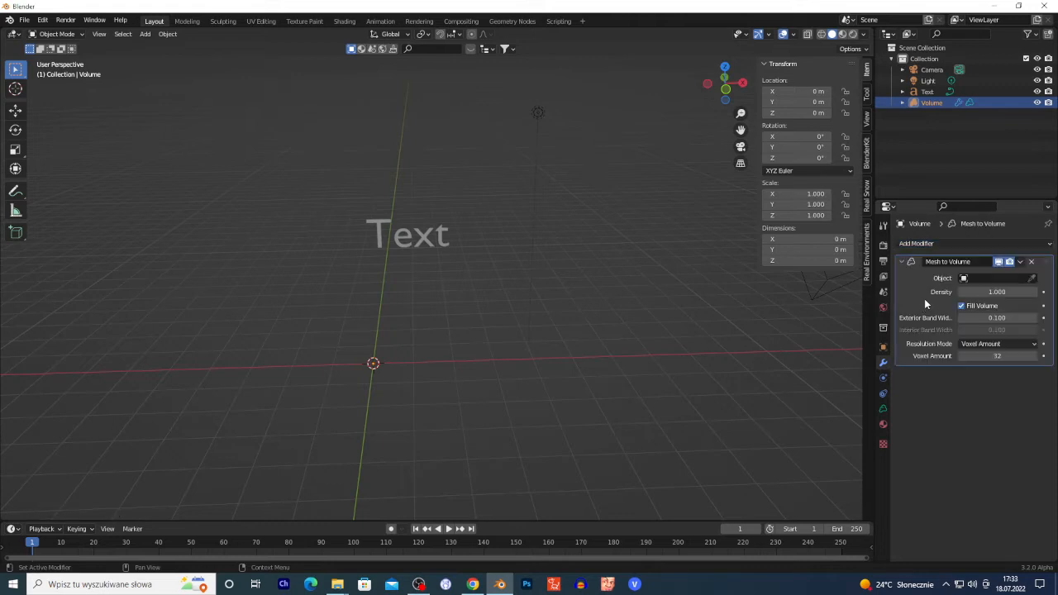
{"action": "left_click", "coordinate": [1031, 281]}
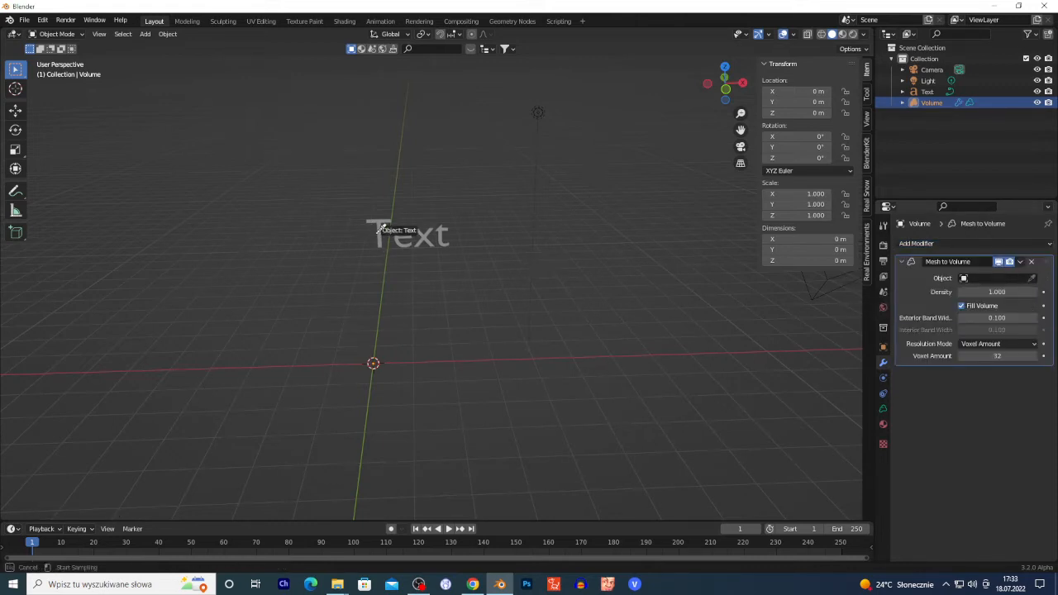
{"action": "left_click", "coordinate": [381, 229]}
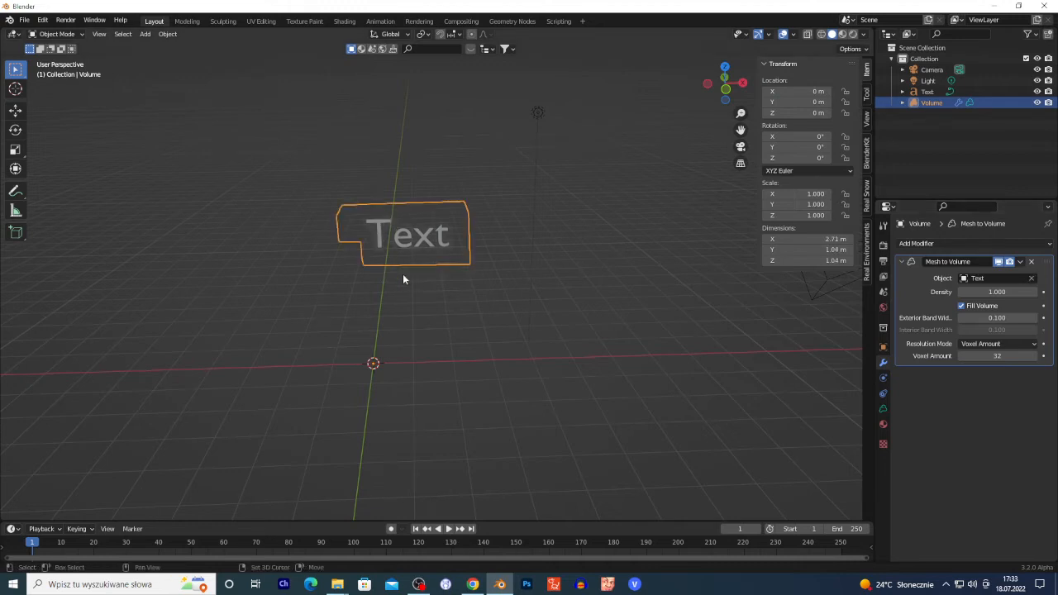
Step: Add a Volume Displace modifier to the volume, below its Mesh to Volume modifier
{"action": "key", "text": "shift+grave"}
{"action": "key", "text": "w"}
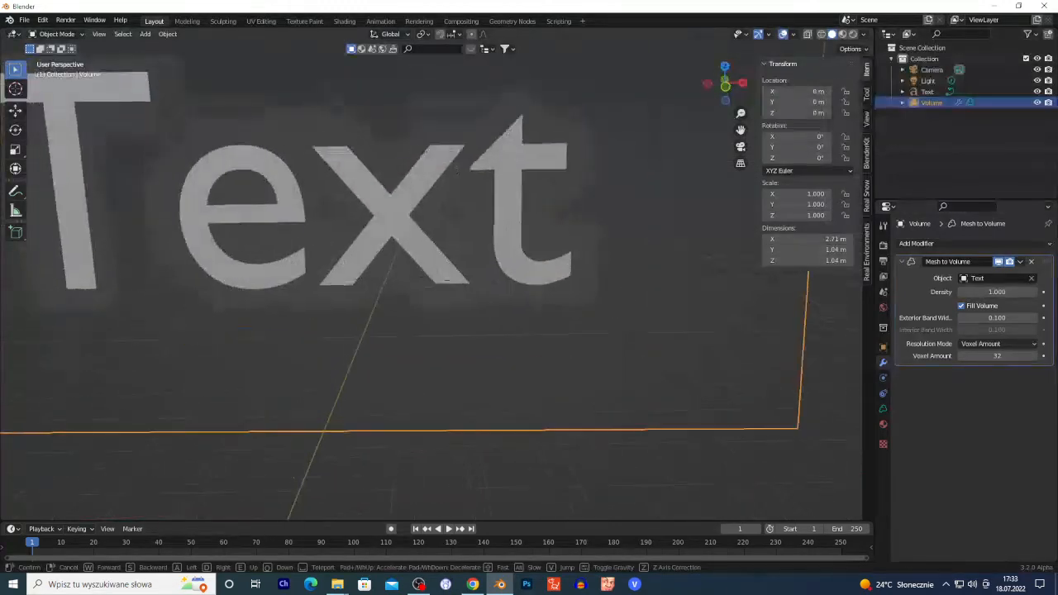
{"action": "key", "text": "s"}
{"action": "left_click", "coordinate": [424, 283]}
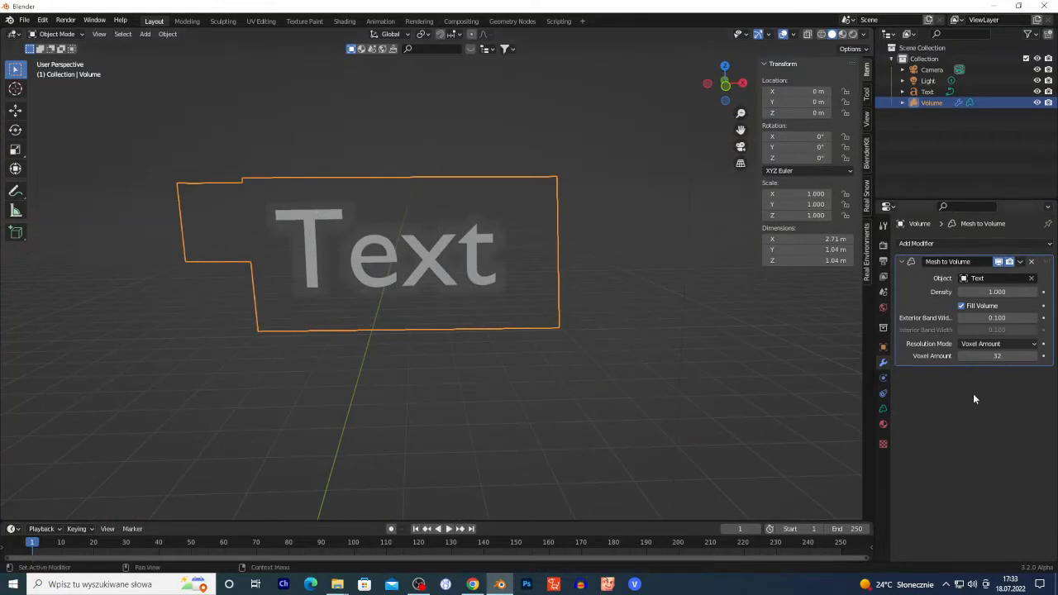
{"action": "left_click", "coordinate": [921, 245]}
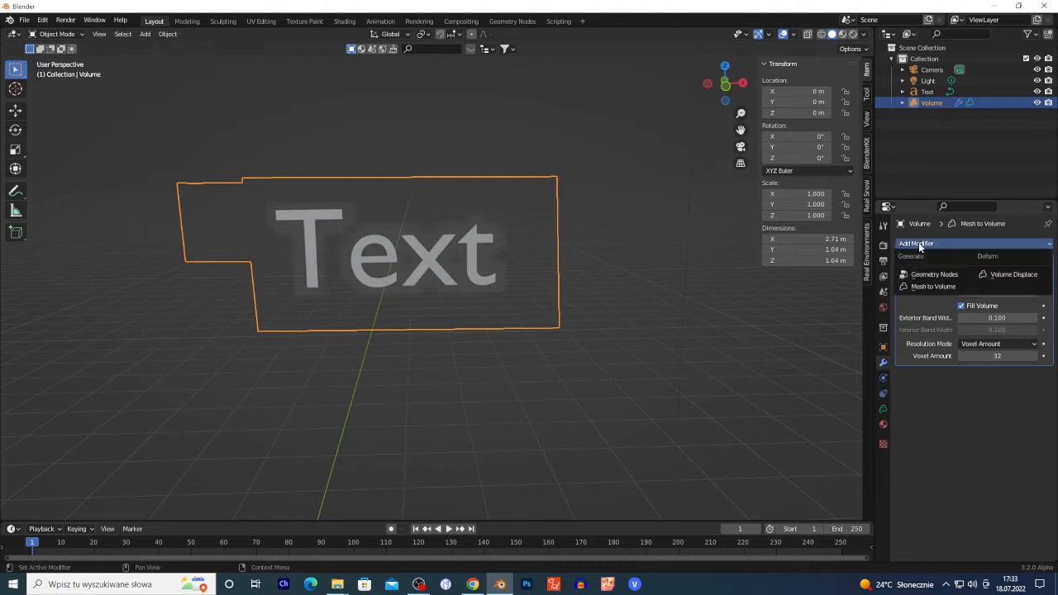
{"action": "left_click", "coordinate": [1008, 277]}
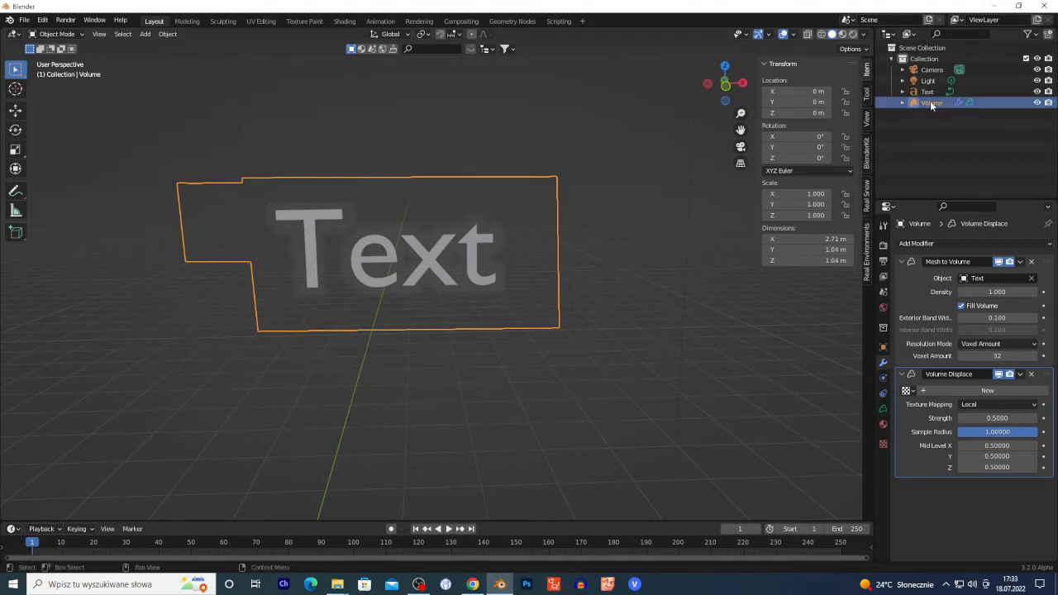
Step: Hide the original text object in the viewport so only the volume is displayed
{"action": "left_click", "coordinate": [1037, 92]}
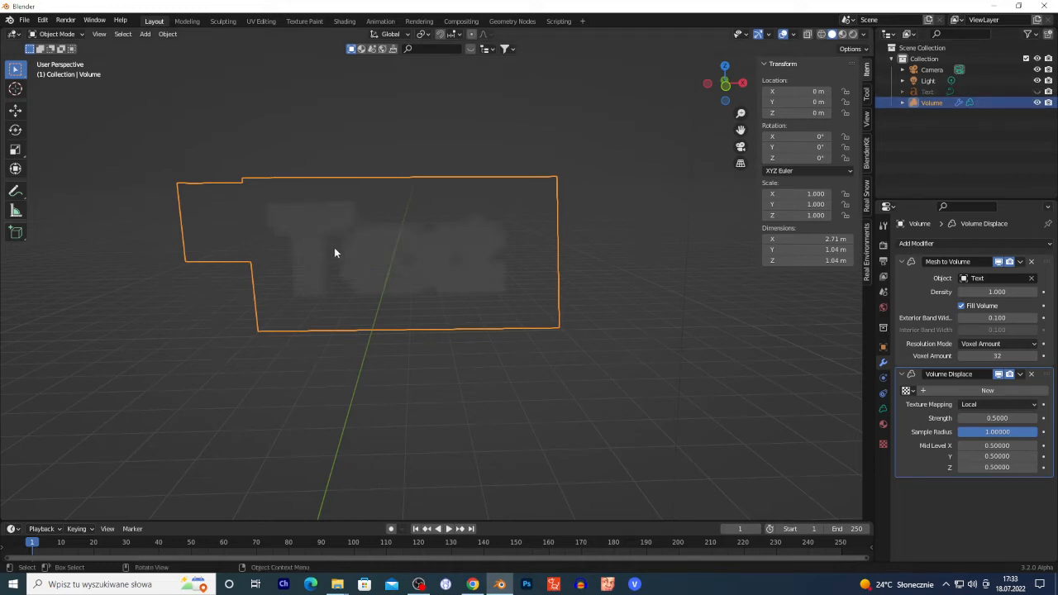
{"action": "key", "text": "shift+grave"}
{"action": "key", "text": "w"}
{"action": "key", "text": "s"}
{"action": "left_click", "coordinate": [436, 286]}
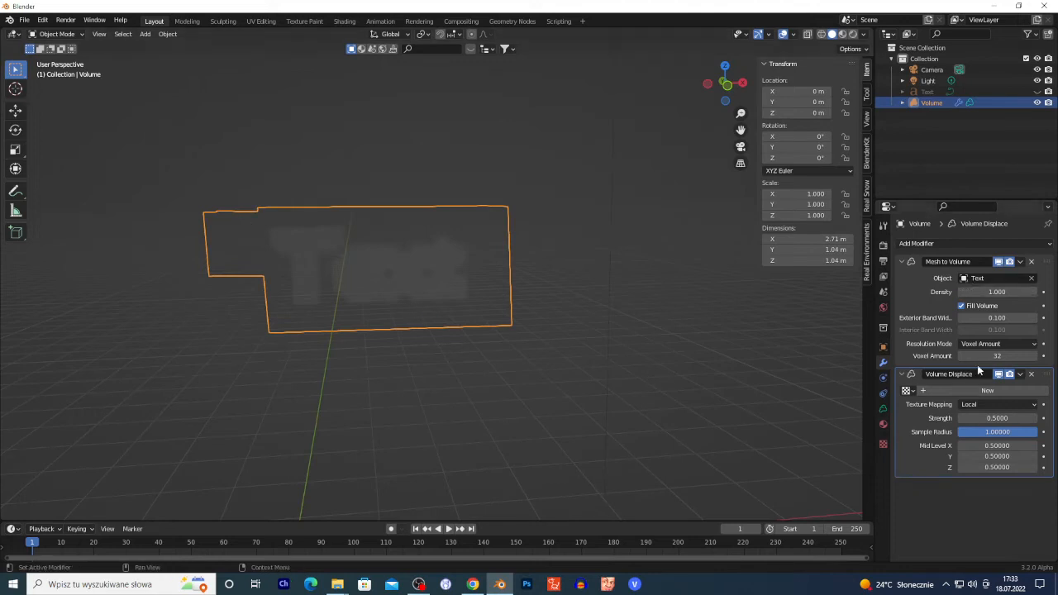
Step: Set the Mesh to Volume modifier's voxel amount to 116 and its density to 9.6
{"action": "mouse_move", "coordinate": [979, 356]}
{"action": "left_mouse_down"}
{"action": "mouse_move", "coordinate": [1039, 356]}
{"action": "mouse_move", "coordinate": [999, 355]}
{"action": "left_mouse_up"}
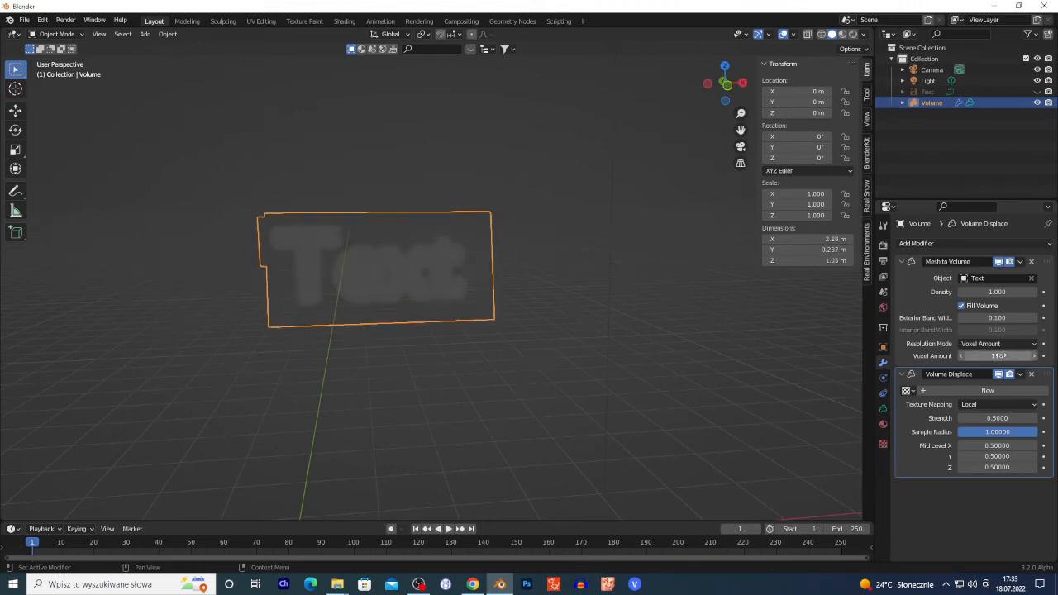
{"action": "key", "text": "shift+grave"}
{"action": "key", "text": "w"}
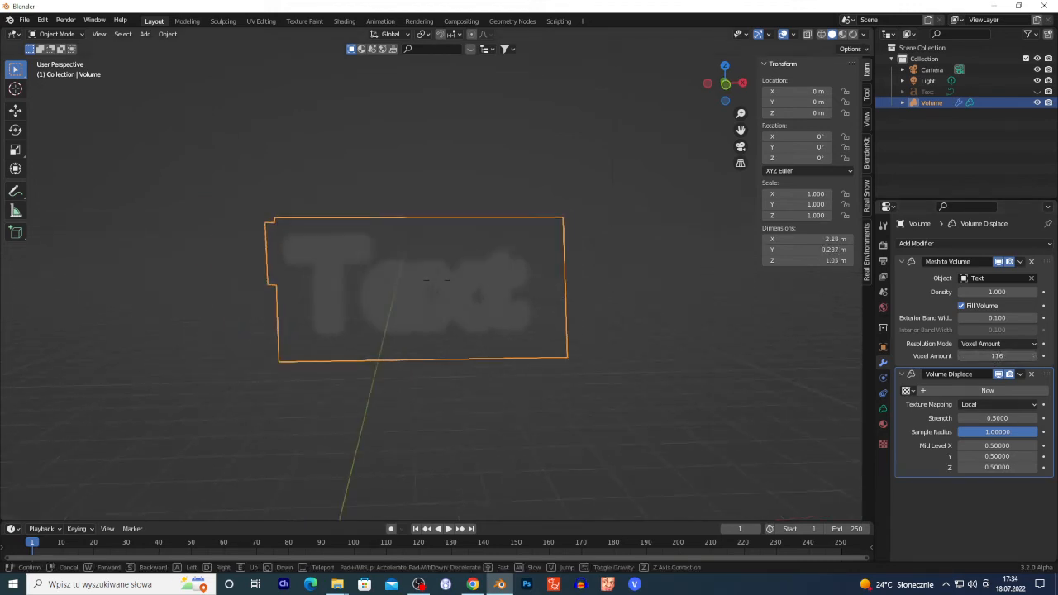
{"action": "left_click", "coordinate": [436, 282]}
{"action": "mouse_move", "coordinate": [984, 293]}
{"action": "left_mouse_down"}
{"action": "mouse_move", "coordinate": [1033, 292]}
{"action": "mouse_move", "coordinate": [1001, 292]}
{"action": "left_mouse_up"}
{"action": "scroll", "coordinate": [442, 291], "scroll_direction": "up", "scroll_amount": 2}
{"action": "scroll", "coordinate": [361, 310], "scroll_direction": "down", "scroll_amount": 2}
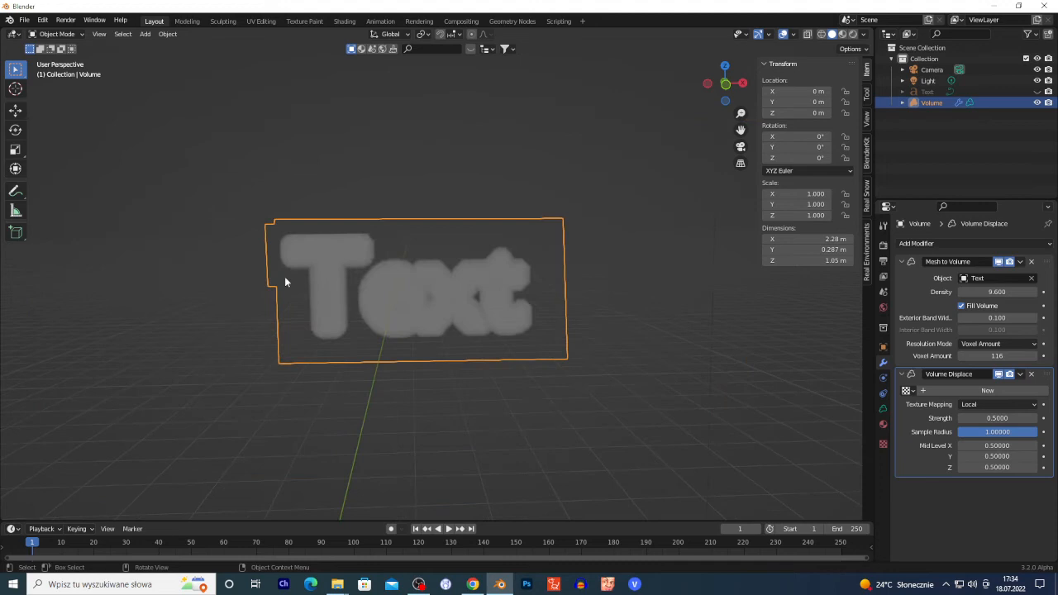
{"action": "scroll", "coordinate": [209, 332], "scroll_direction": "up", "scroll_amount": 4}
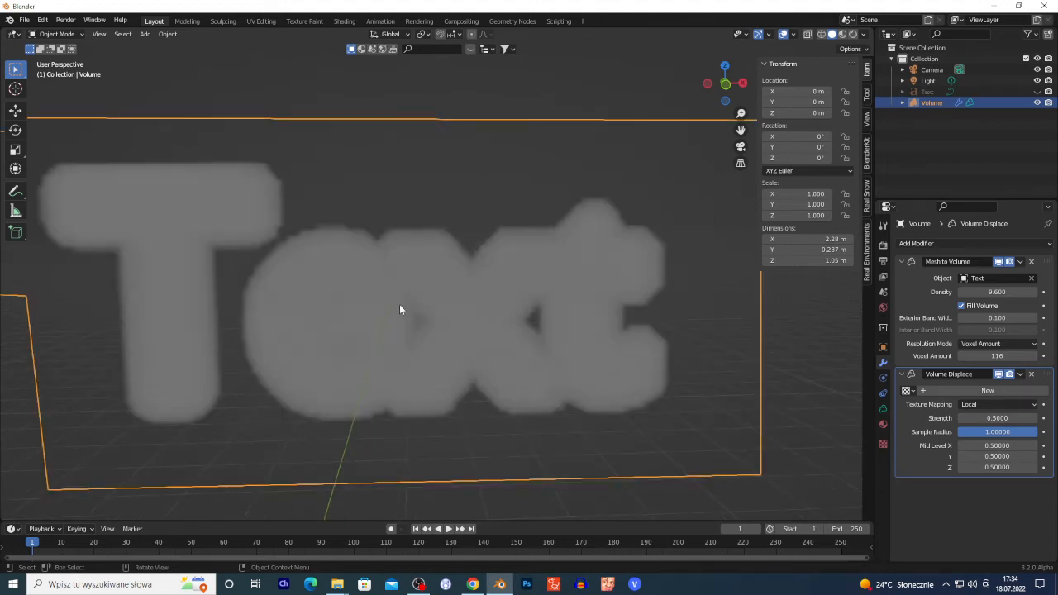
{"action": "scroll", "coordinate": [403, 299], "scroll_direction": "down", "scroll_amount": 4}
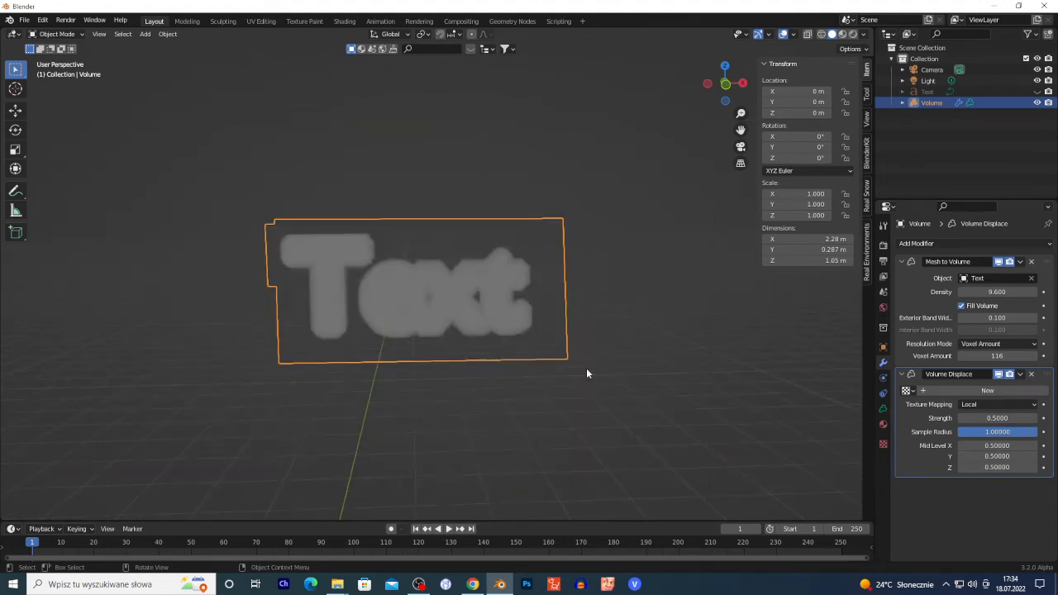
Step: Create a new texture for the Volume Displace modifier and set its type to Clouds
{"action": "left_click", "coordinate": [959, 392]}
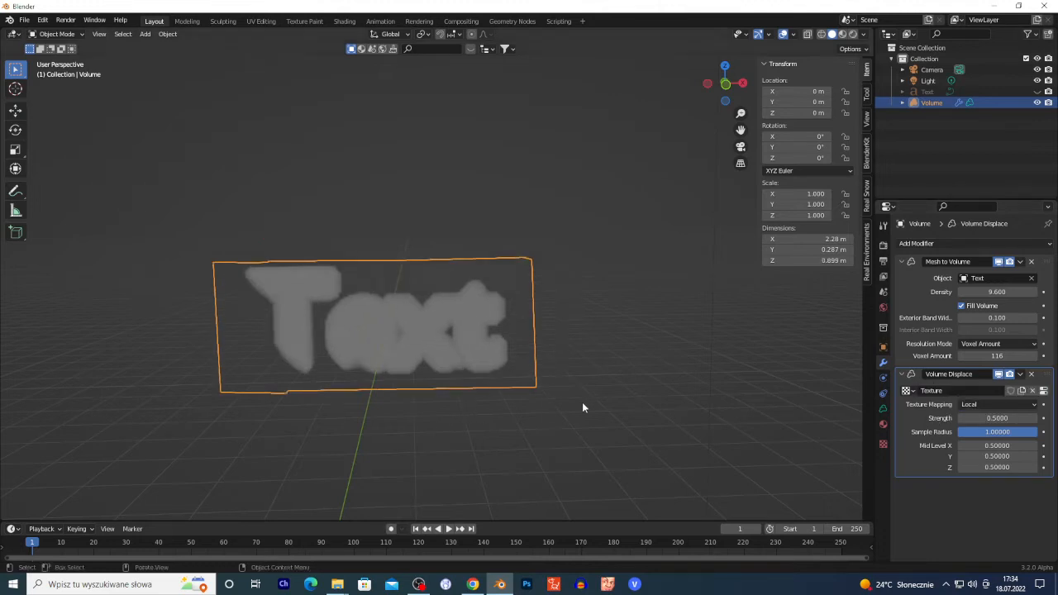
{"action": "left_click", "coordinate": [883, 445]}
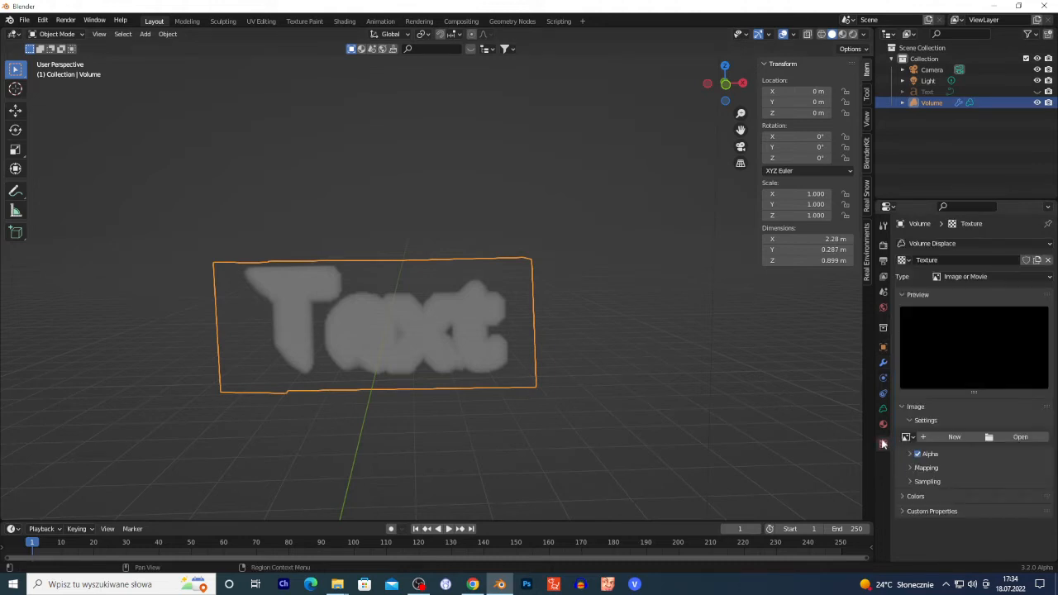
{"action": "left_click", "coordinate": [974, 279]}
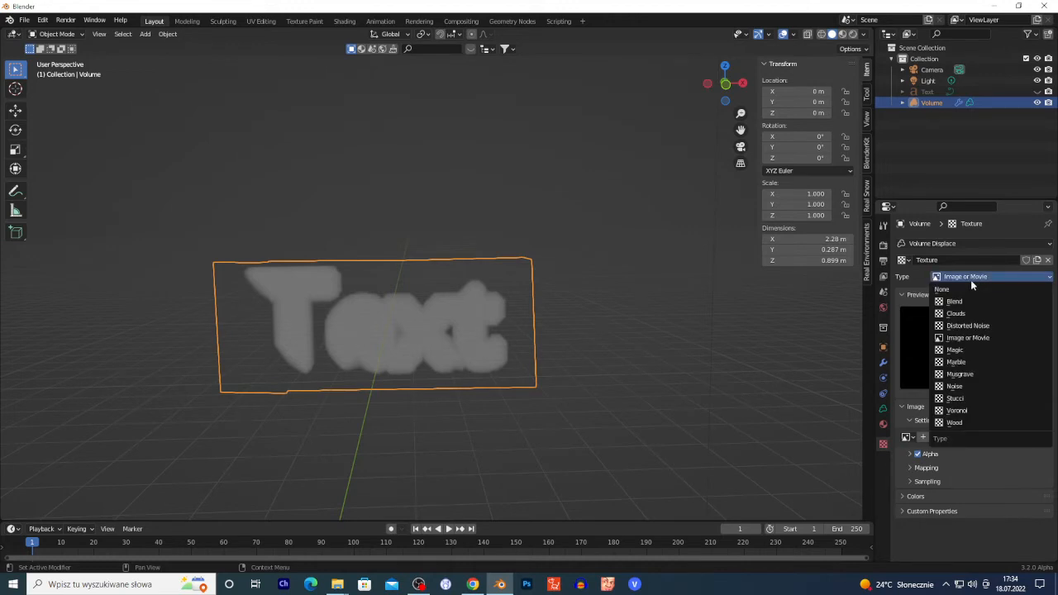
{"action": "left_click", "coordinate": [965, 315]}
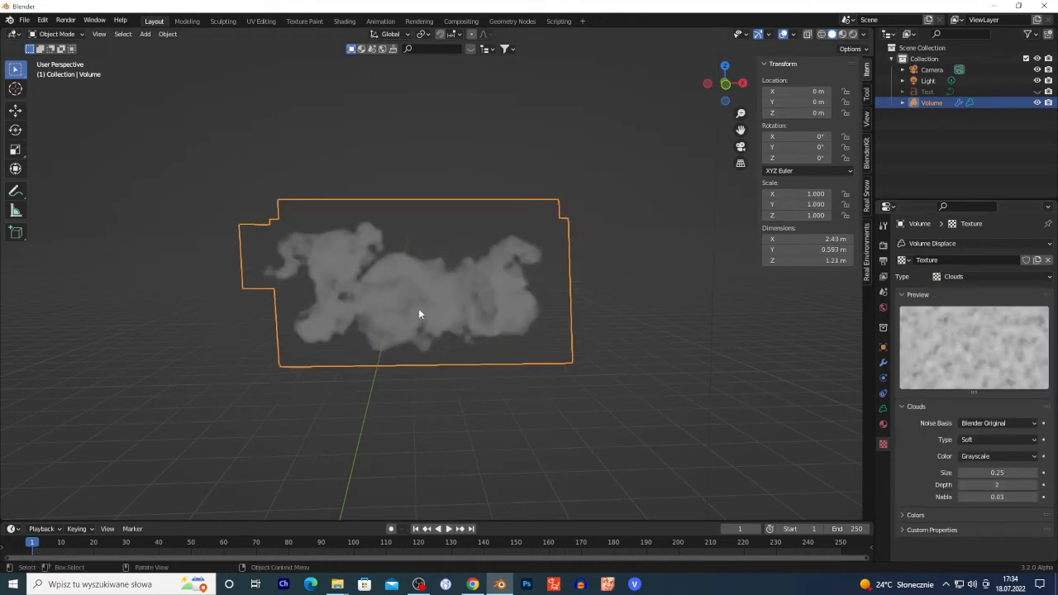
{"action": "scroll", "coordinate": [340, 323], "scroll_direction": "up", "scroll_amount": 5}
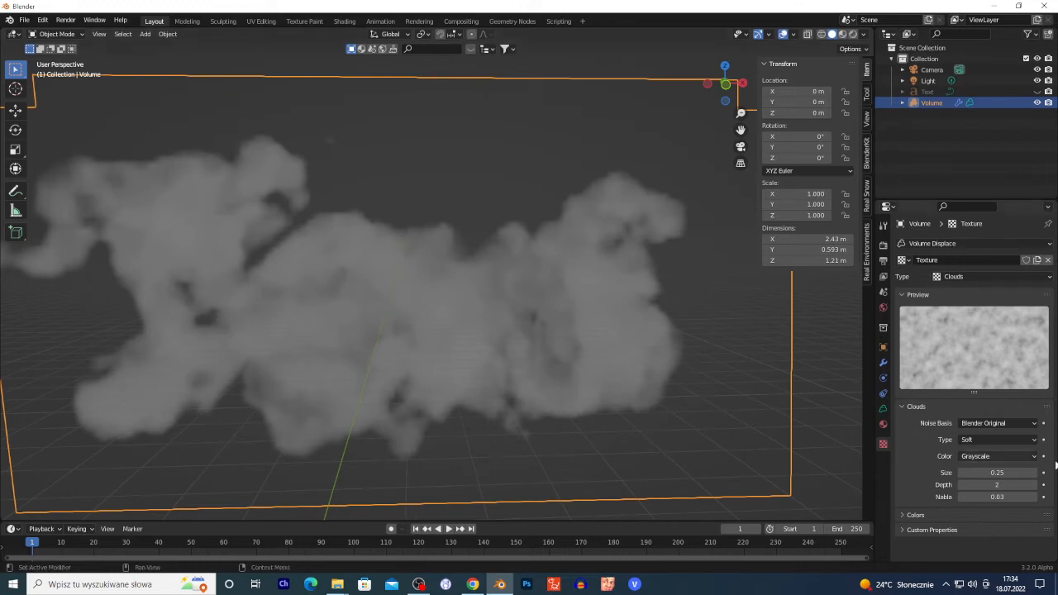
Step: Set the Clouds texture's size to 1.05 to soften the distortion of the volume text
{"action": "left_click_drag", "start_coordinate": [976, 472], "coordinate": [1055, 472]}
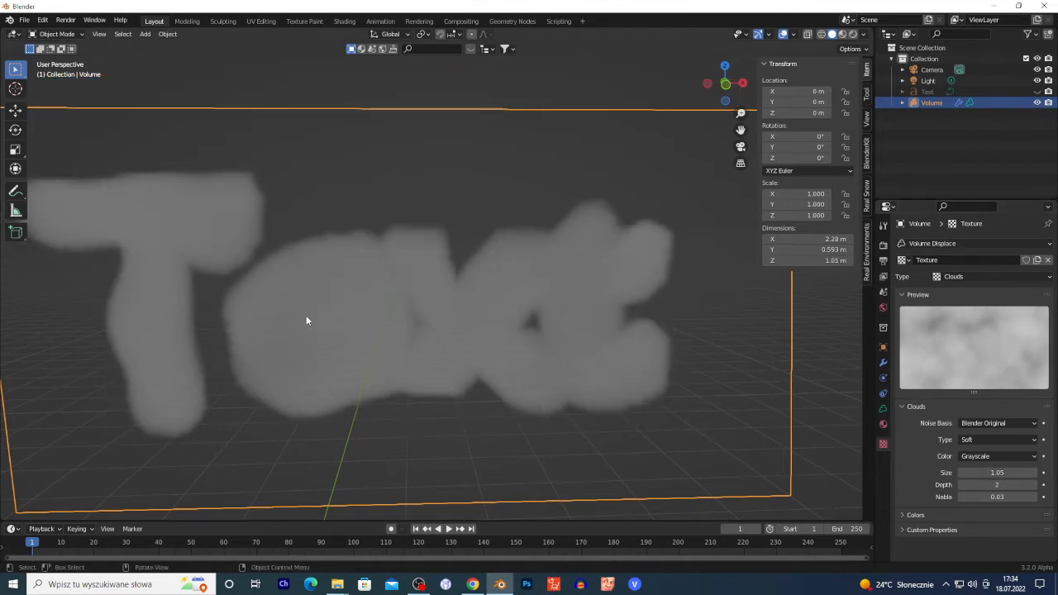
{"action": "scroll", "coordinate": [312, 299], "scroll_direction": "down", "scroll_amount": 3}
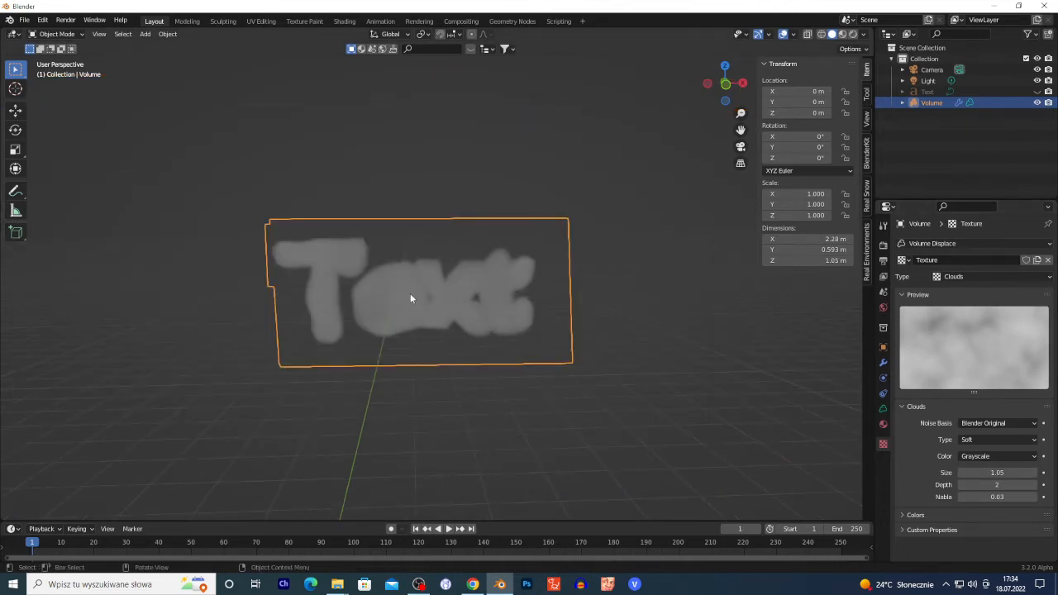
{"action": "scroll", "coordinate": [314, 267], "scroll_direction": "up", "scroll_amount": 5}
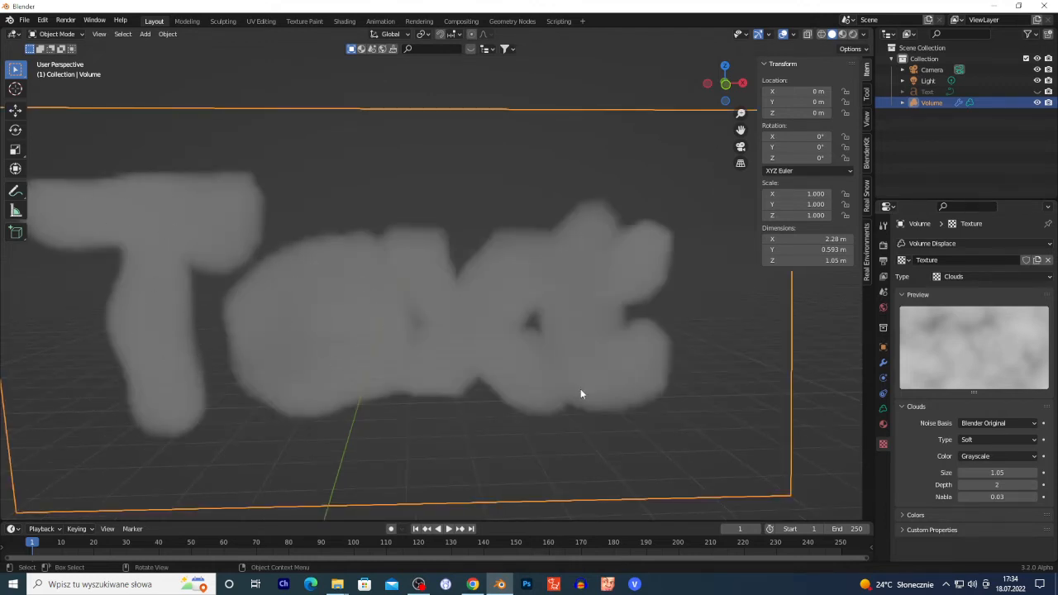
{"action": "scroll", "coordinate": [442, 345], "scroll_direction": "down", "scroll_amount": 4}
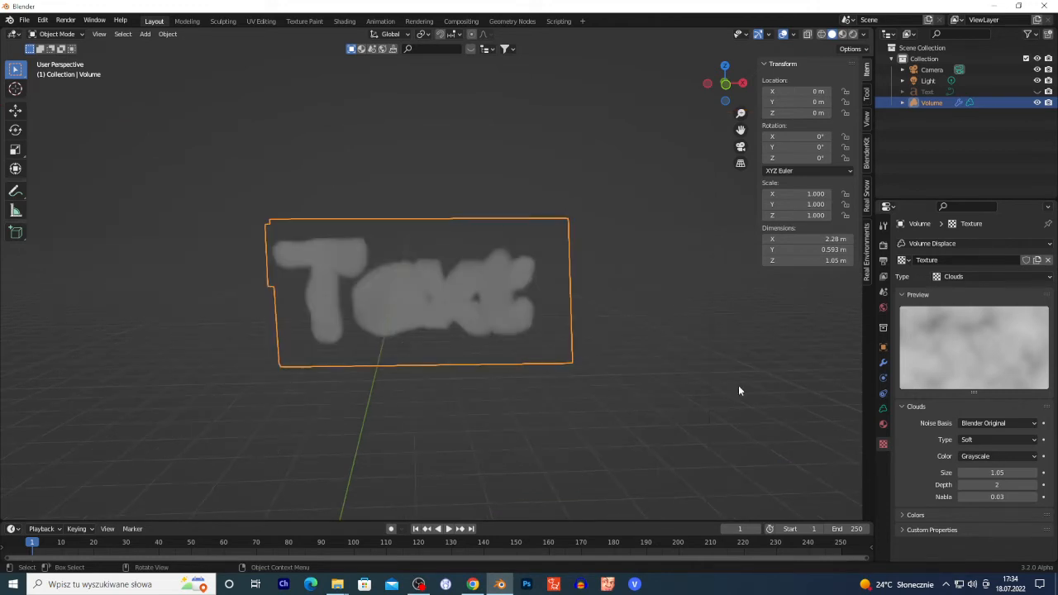
{"action": "left_click", "coordinate": [970, 279]}
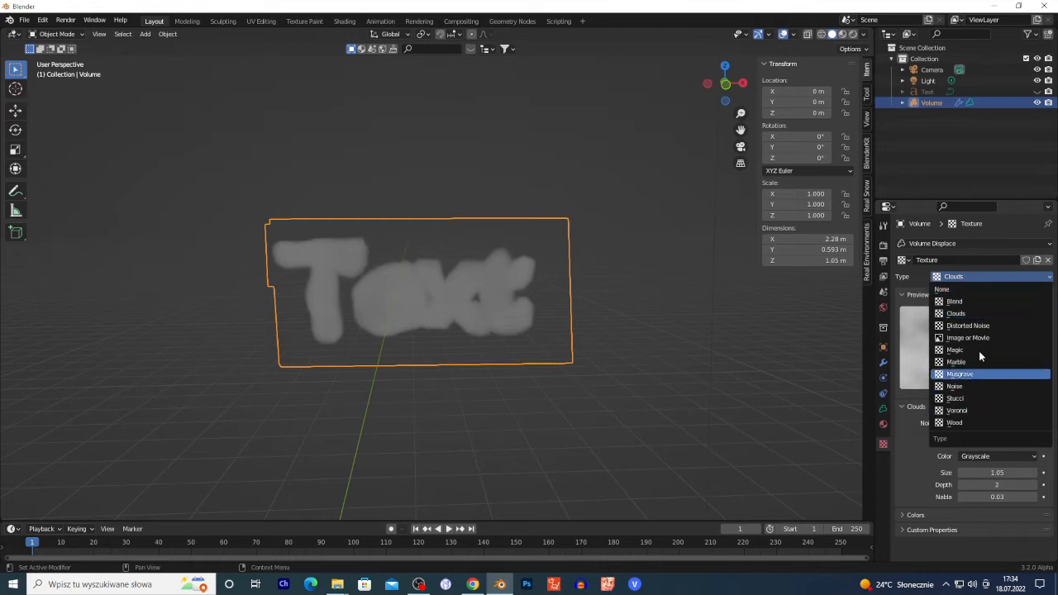
{"action": "left_click", "coordinate": [968, 271]}
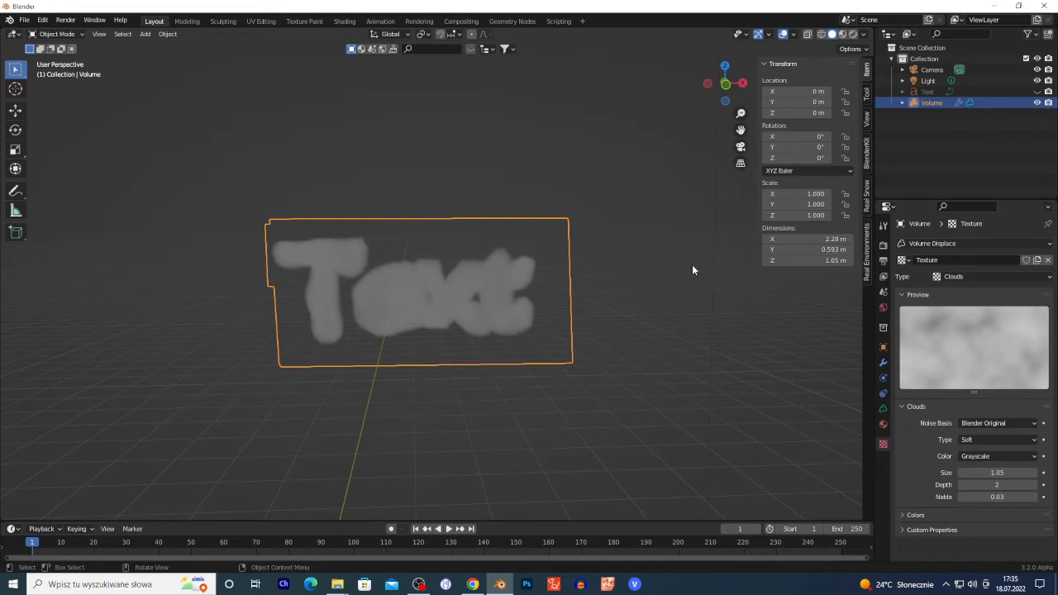
Step: Enlarge the timeline area and download BlenderKit's Cloudy HDR at 1024 resolution, found by searching for "sky"
{"action": "left_click_drag", "start_coordinate": [601, 521], "coordinate": [602, 411]}
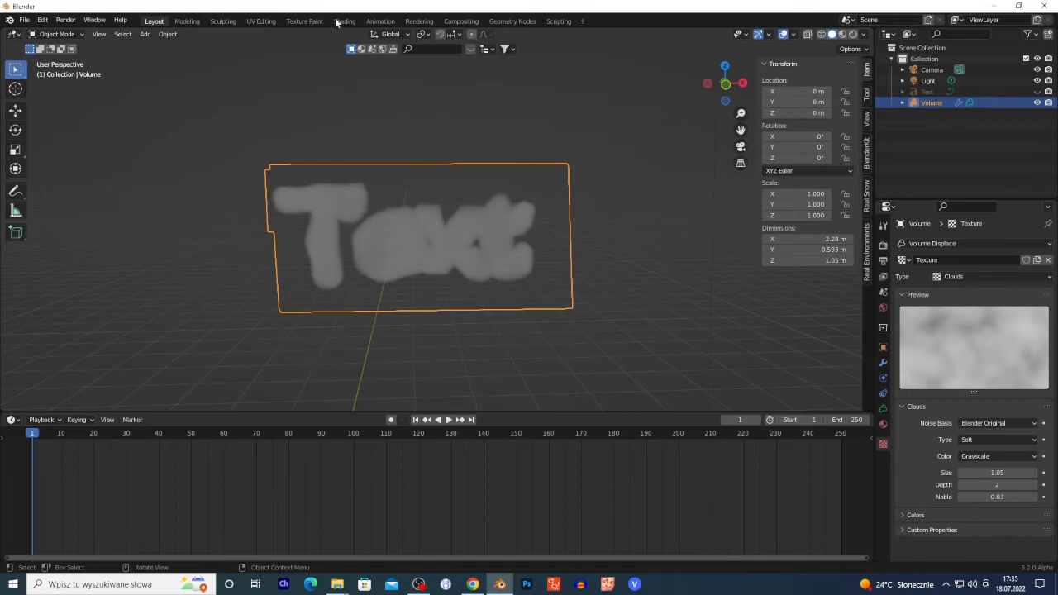
{"action": "left_click", "coordinate": [384, 50]}
{"action": "type", "text": "sky"}
{"action": "key", "text": "Return"}
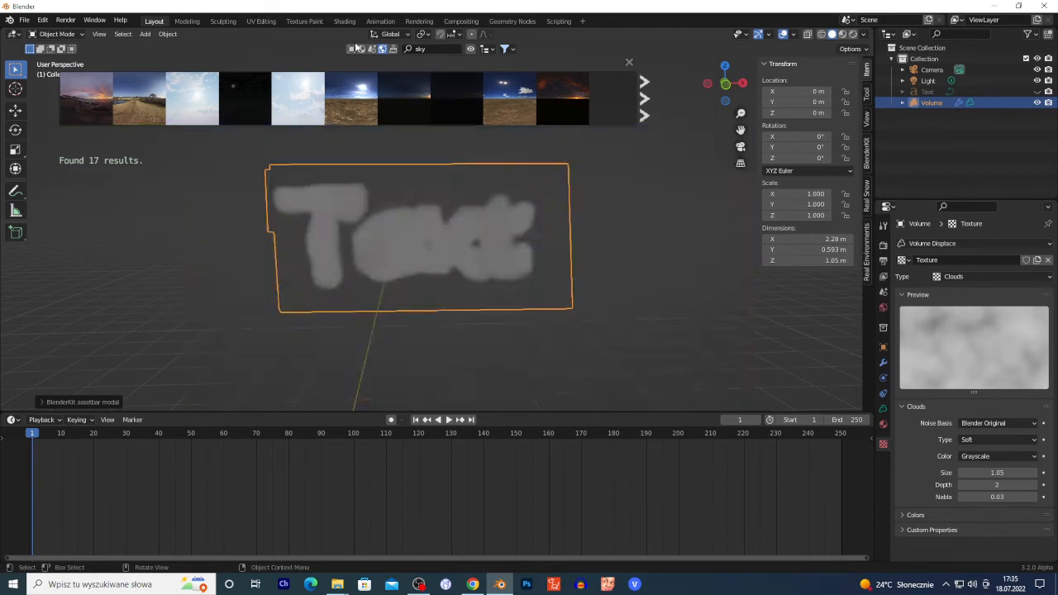
{"action": "left_click", "coordinate": [298, 103]}
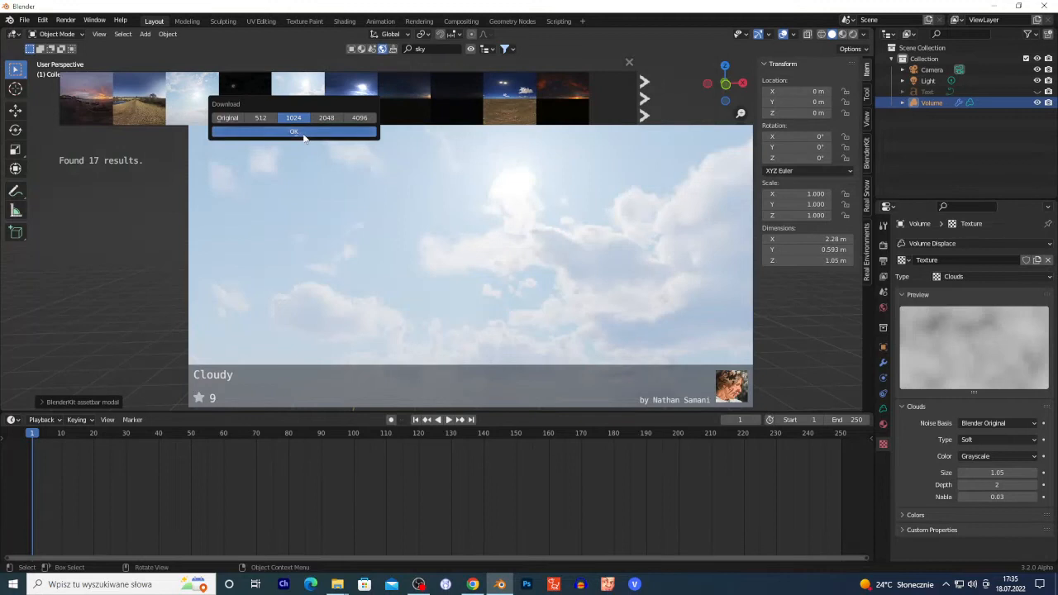
{"action": "left_click", "coordinate": [302, 134]}
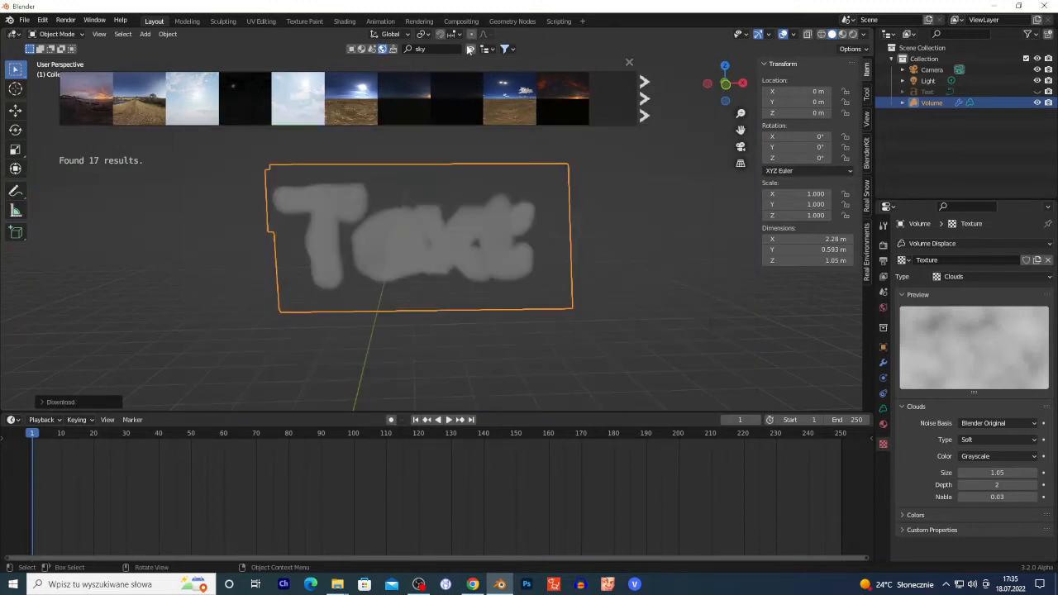
{"action": "left_click", "coordinate": [470, 48]}
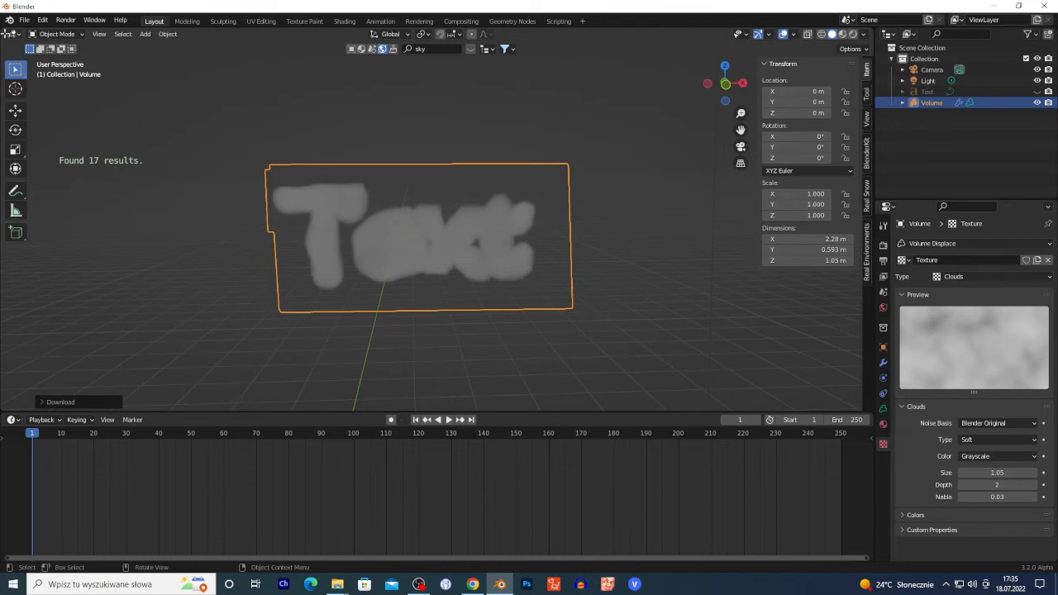
Step: Look up the BlenderKit Online Asset Library entry among the add-ons in the preferences, and close the preferences
{"action": "left_click", "coordinate": [42, 20]}
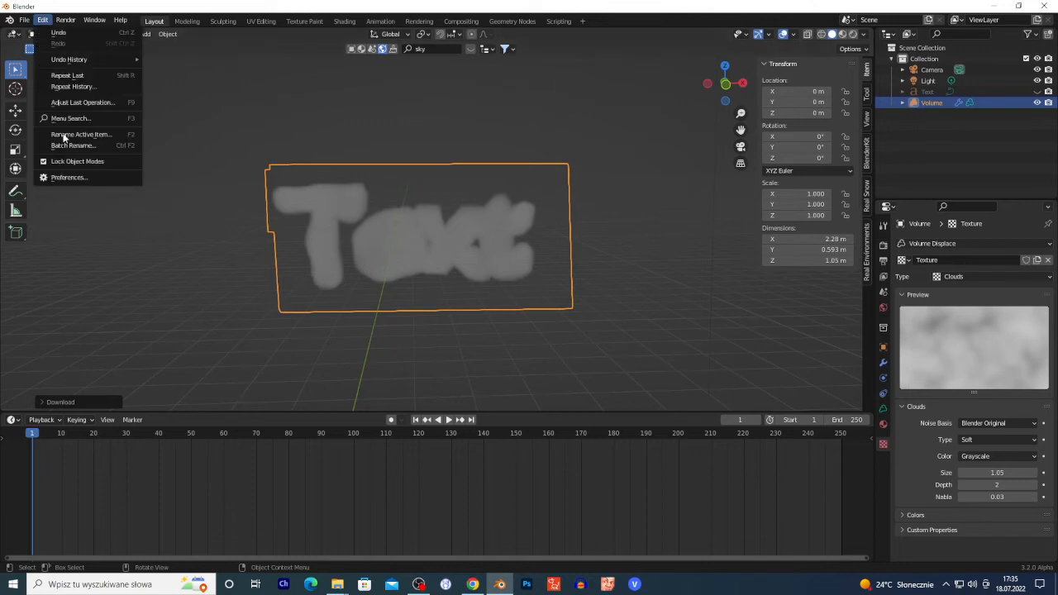
{"action": "left_click", "coordinate": [72, 179]}
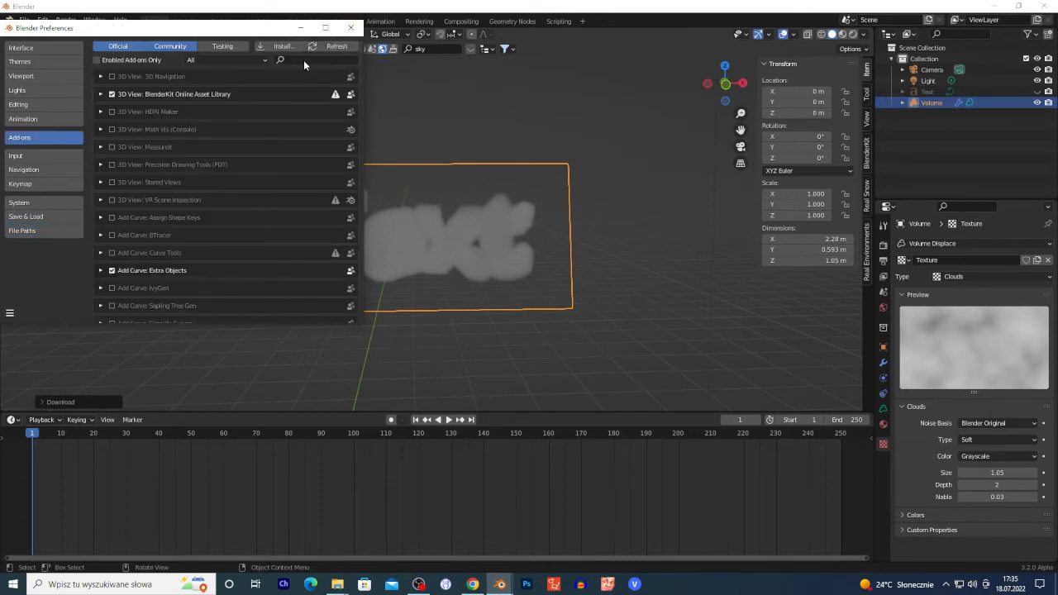
{"action": "left_click", "coordinate": [350, 27]}
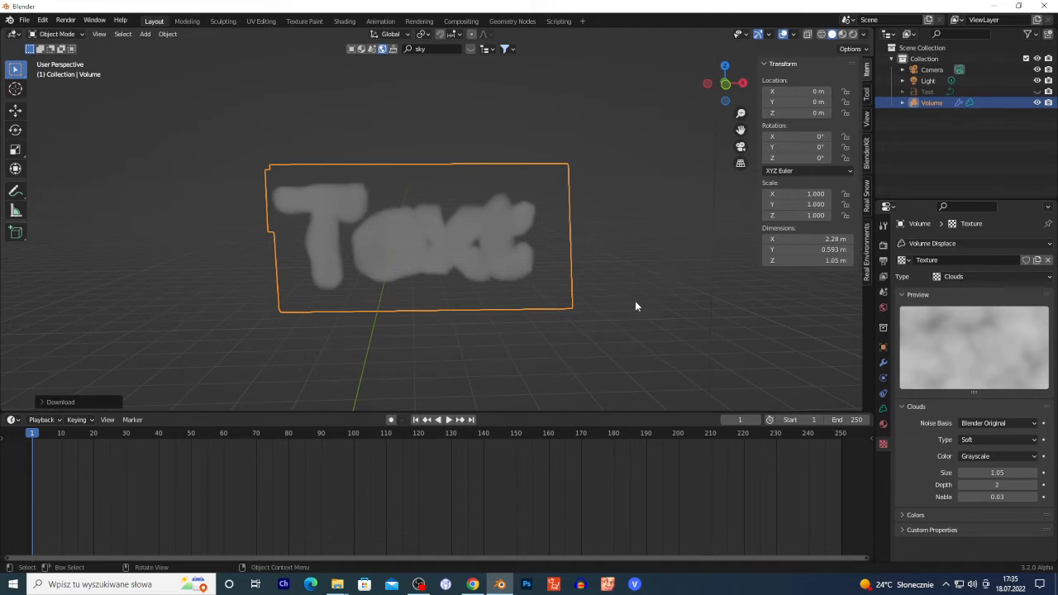
Step: Turn the timeline area into a Shader Editor with the volume object selected
{"action": "left_click", "coordinate": [640, 260]}
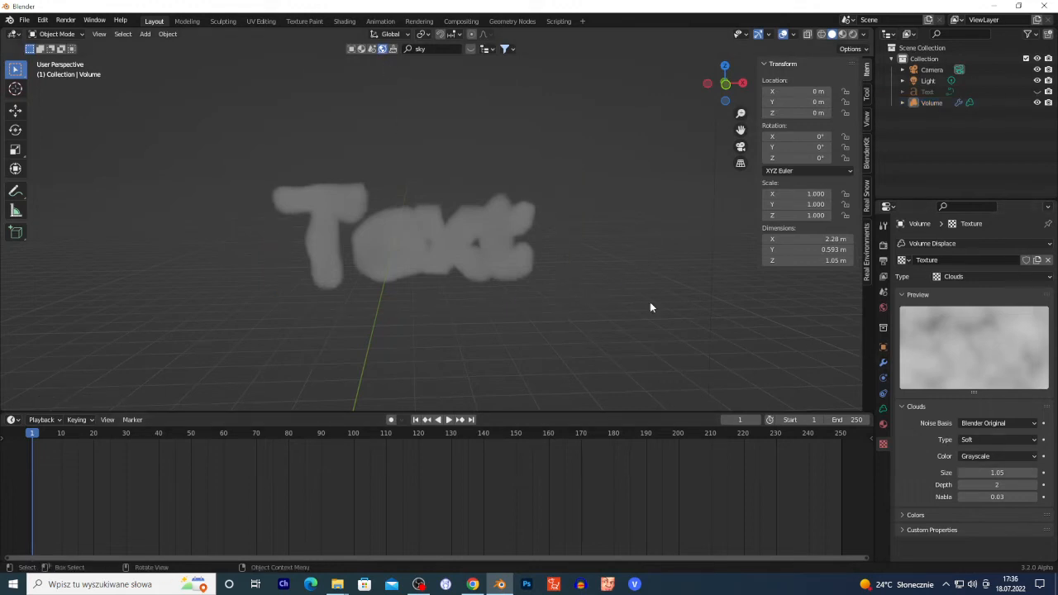
{"action": "left_click", "coordinate": [12, 420]}
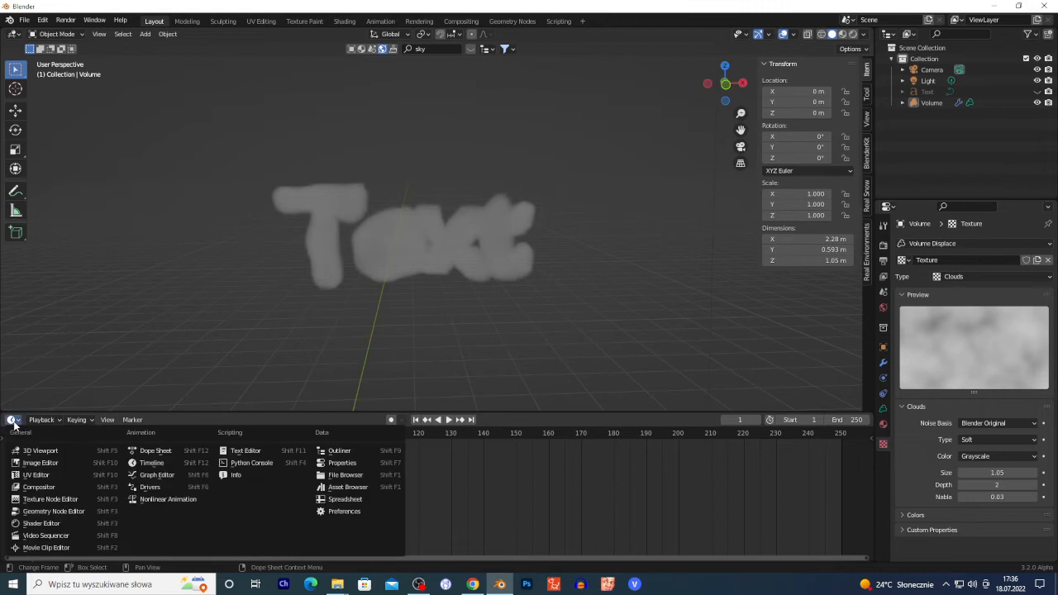
{"action": "left_click", "coordinate": [932, 103]}
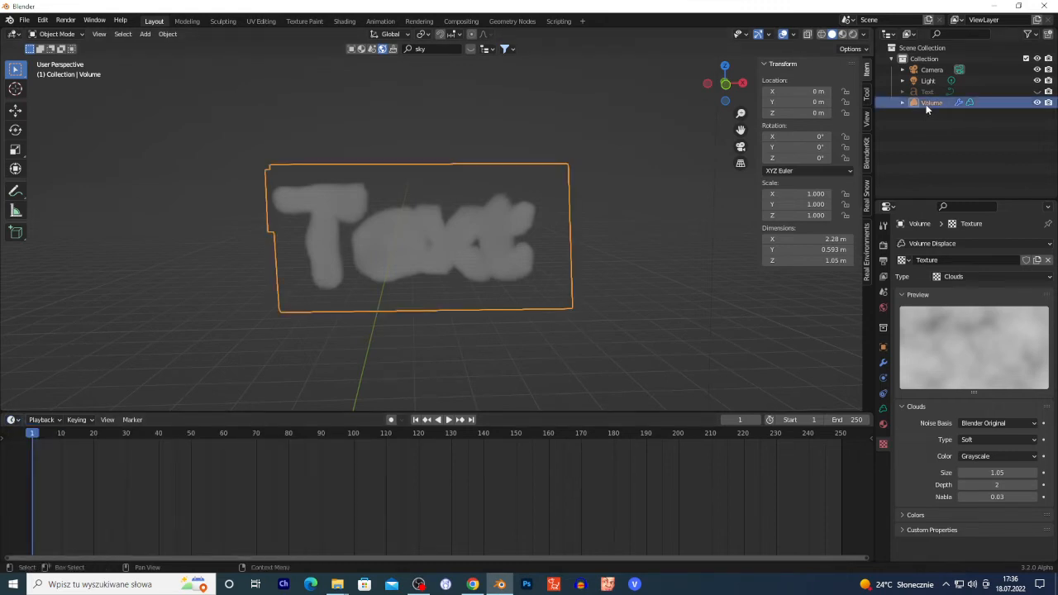
{"action": "left_click", "coordinate": [13, 420]}
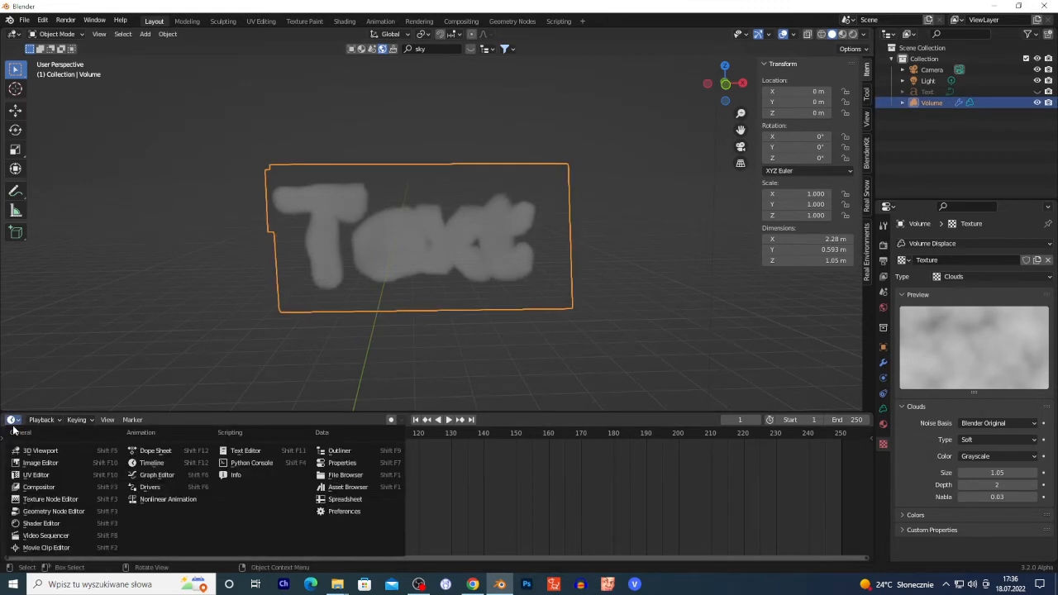
{"action": "left_click", "coordinate": [43, 523]}
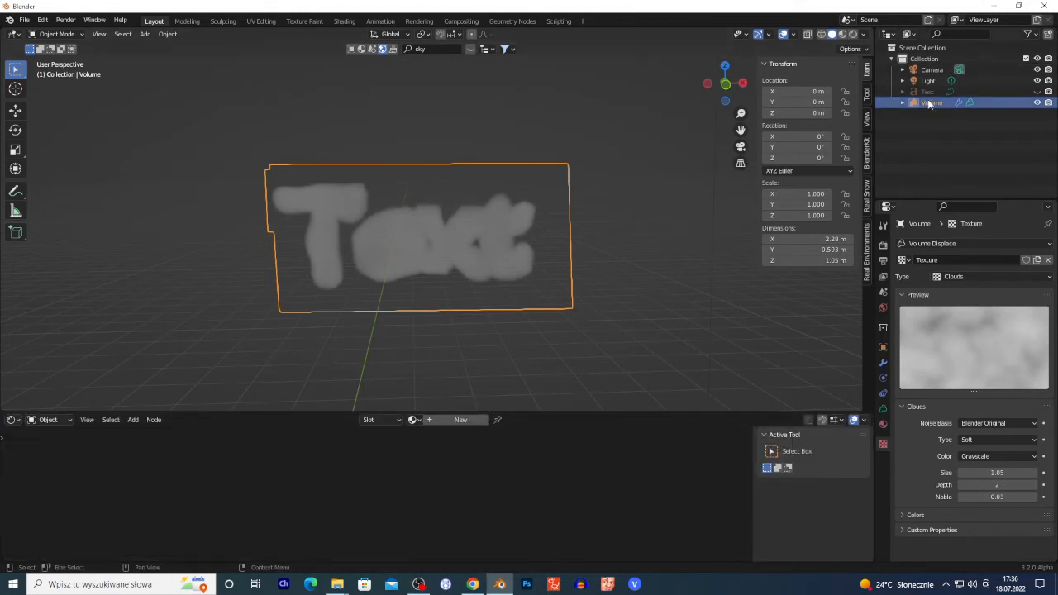
Step: Create a new material for the volume and move its Principled Volume node away from the Material Output
{"action": "left_click", "coordinate": [461, 420]}
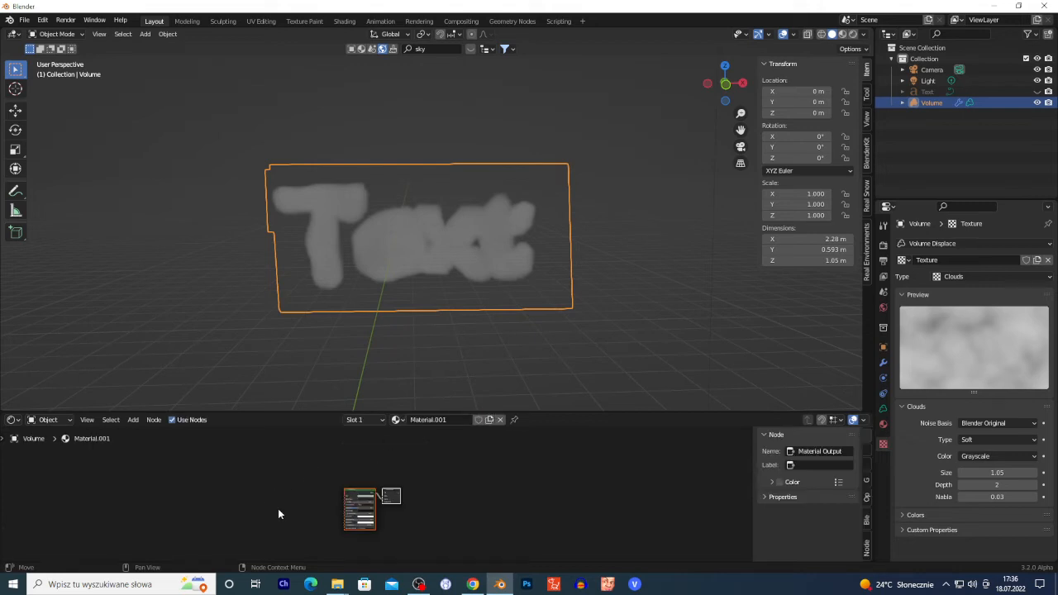
{"action": "scroll", "coordinate": [264, 500], "scroll_direction": "up", "scroll_amount": 6}
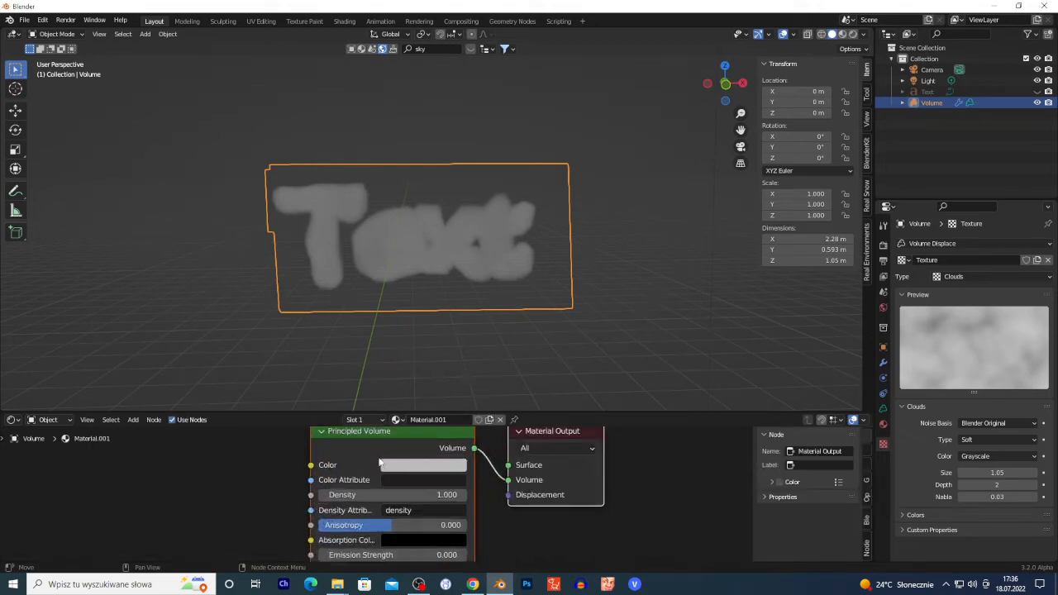
{"action": "left_click_drag", "start_coordinate": [370, 455], "coordinate": [304, 435]}
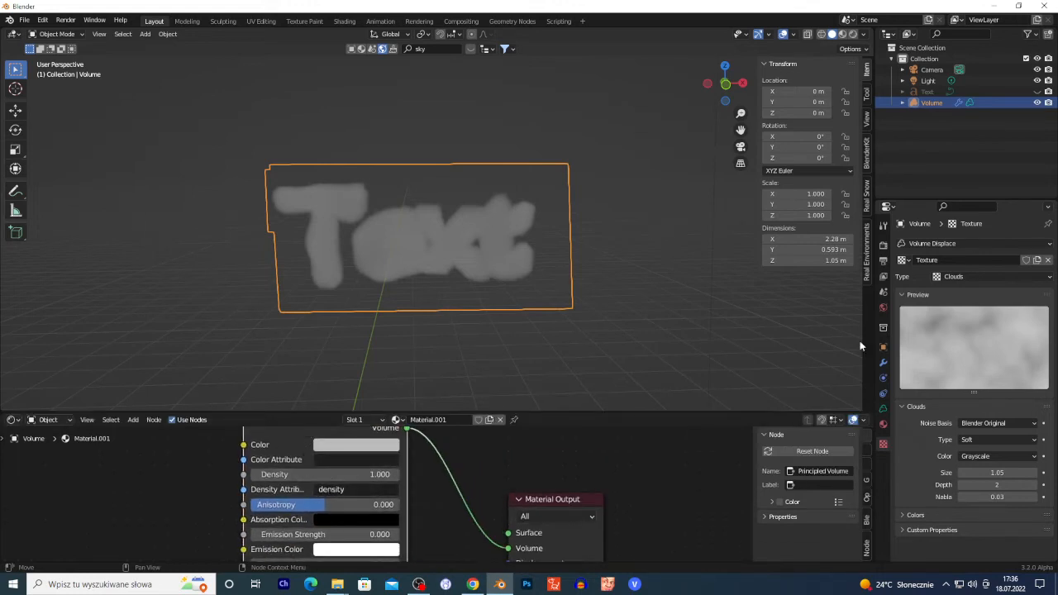
Step: Switch the render engine to Cycles with 1 max sample for both viewport and render, and enable viewport denoising
{"action": "left_click", "coordinate": [883, 247]}
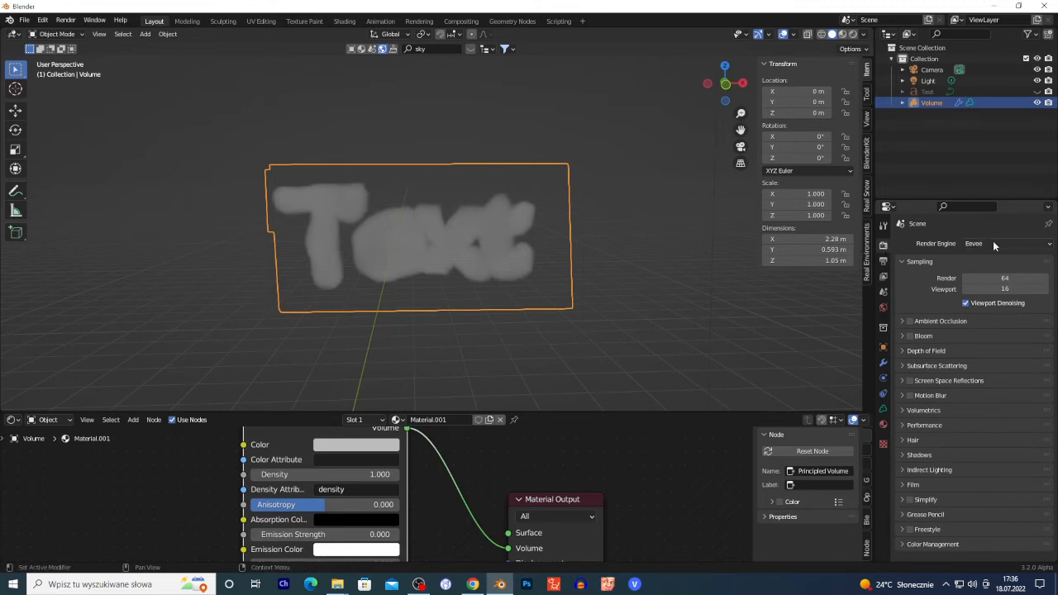
{"action": "left_click", "coordinate": [988, 242]}
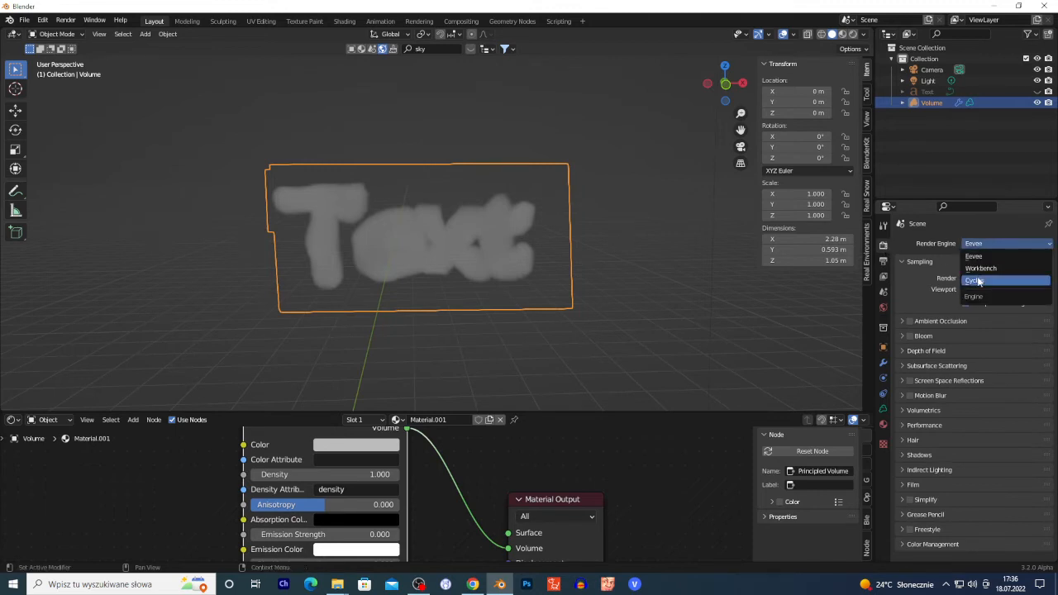
{"action": "left_click", "coordinate": [980, 281]}
{"action": "left_click", "coordinate": [1004, 345]}
{"action": "type", "text": "1"}
{"action": "key", "text": "Return"}
{"action": "left_click", "coordinate": [997, 417]}
{"action": "type", "text": "1"}
{"action": "key", "text": "Return"}
{"action": "left_click", "coordinate": [917, 374]}
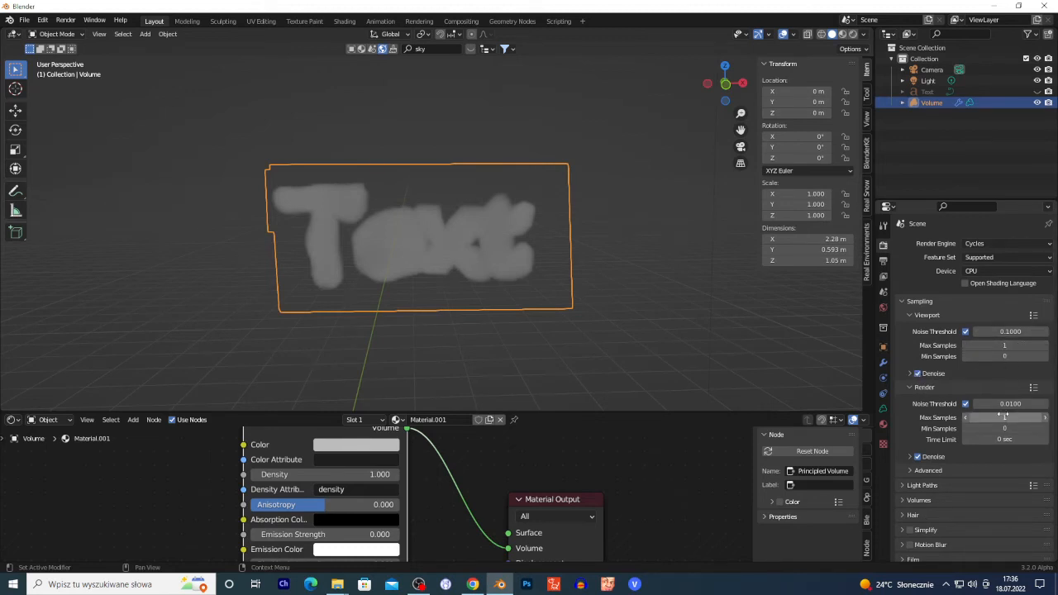
{"action": "scroll", "coordinate": [964, 420], "scroll_direction": "down", "scroll_amount": 2}
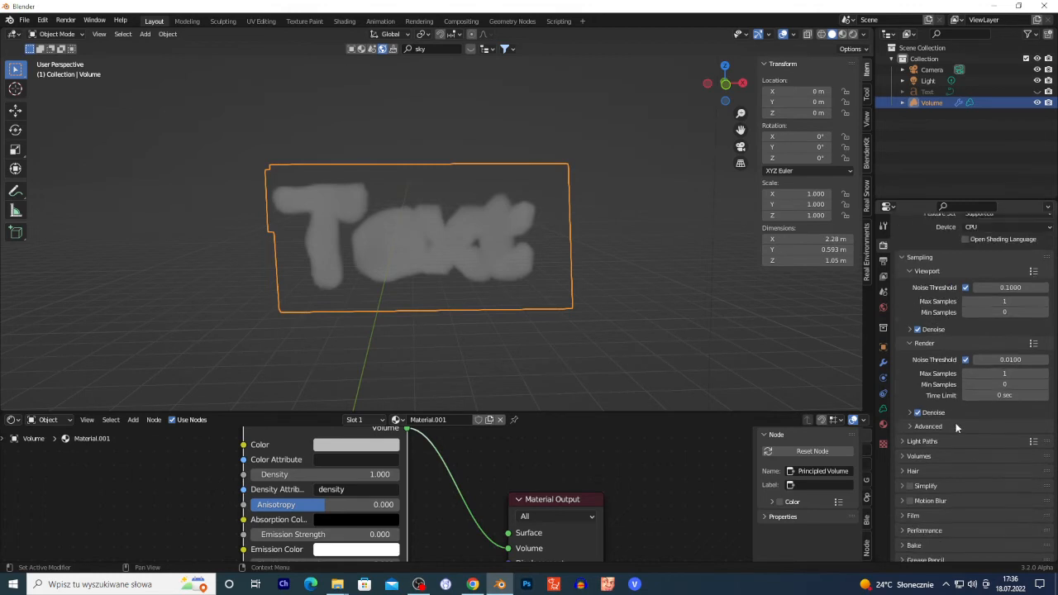
{"action": "scroll", "coordinate": [430, 304], "scroll_direction": "down", "scroll_amount": 5}
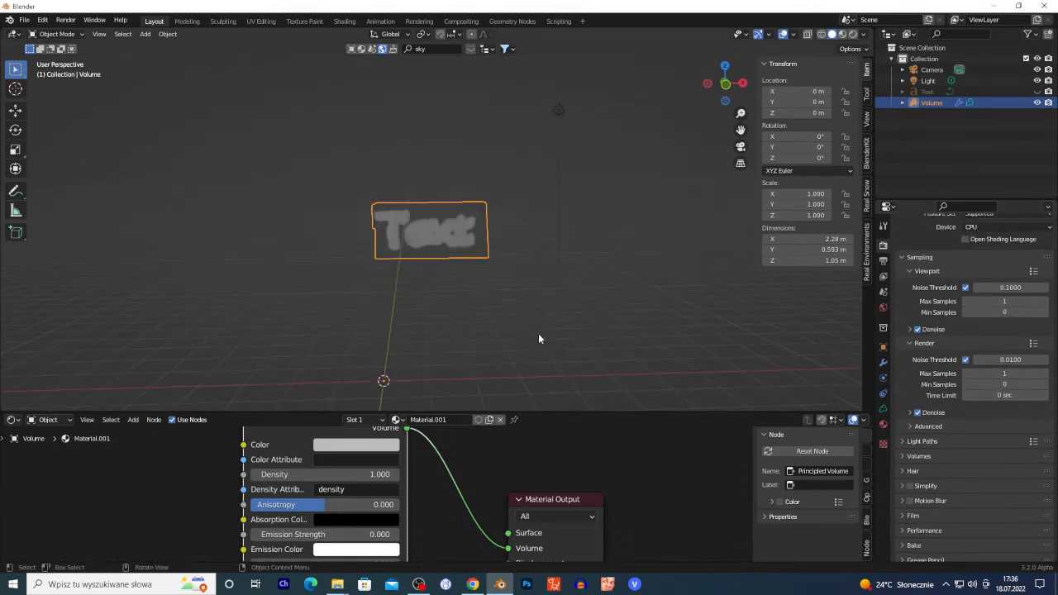
Step: Set the Principled Volume node's density to 4.8
{"action": "scroll", "coordinate": [537, 338], "scroll_direction": "up", "scroll_amount": 3}
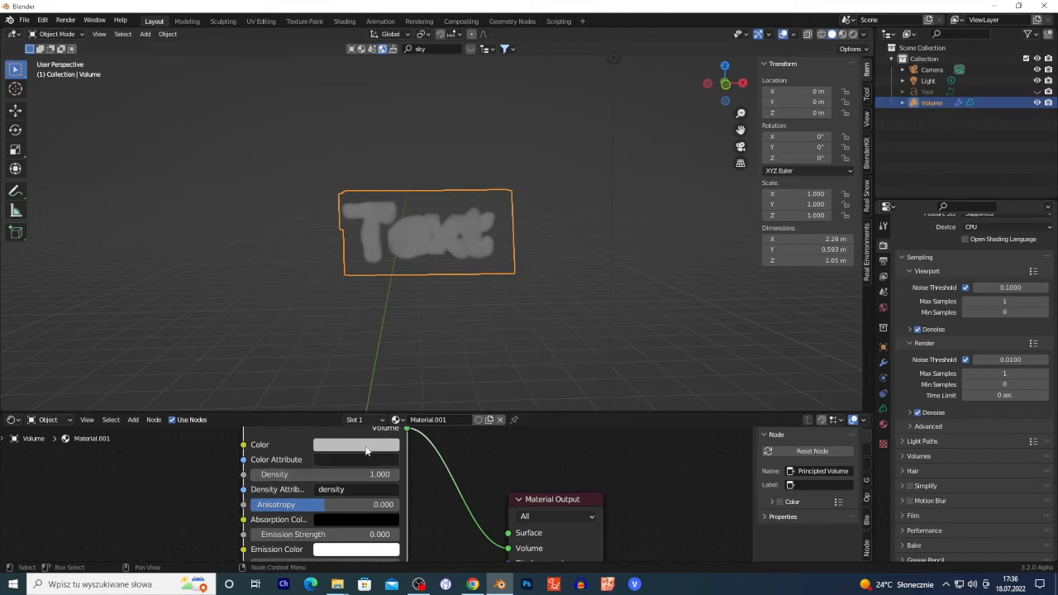
{"action": "left_click_drag", "start_coordinate": [331, 474], "coordinate": [368, 474]}
{"action": "scroll", "coordinate": [514, 300], "scroll_direction": "up", "scroll_amount": 3}
{"action": "scroll", "coordinate": [322, 504], "scroll_direction": "down", "scroll_amount": 2}
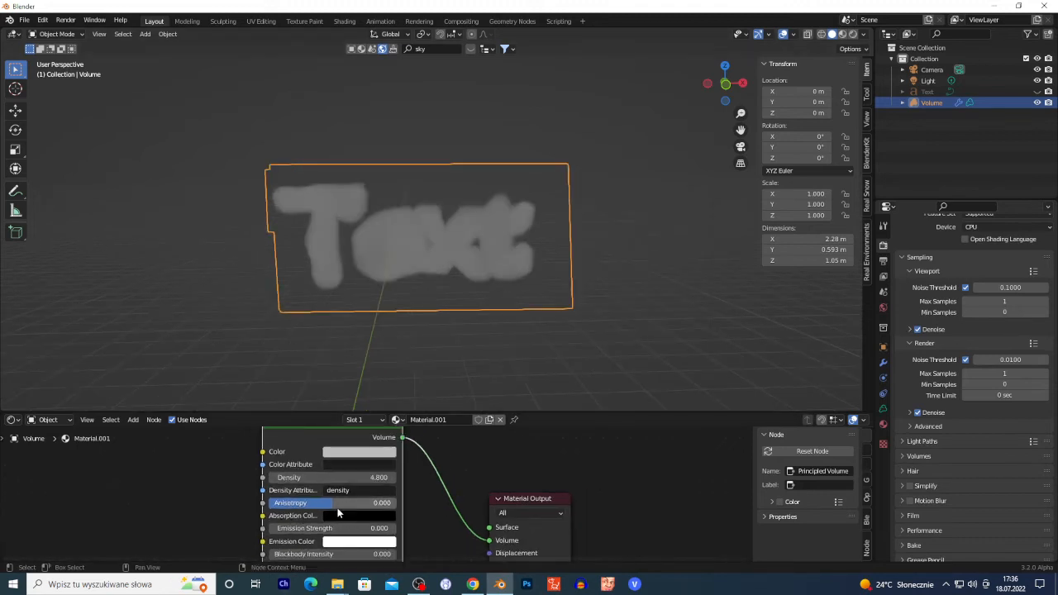
{"action": "scroll", "coordinate": [333, 524], "scroll_direction": "up", "scroll_amount": 1}
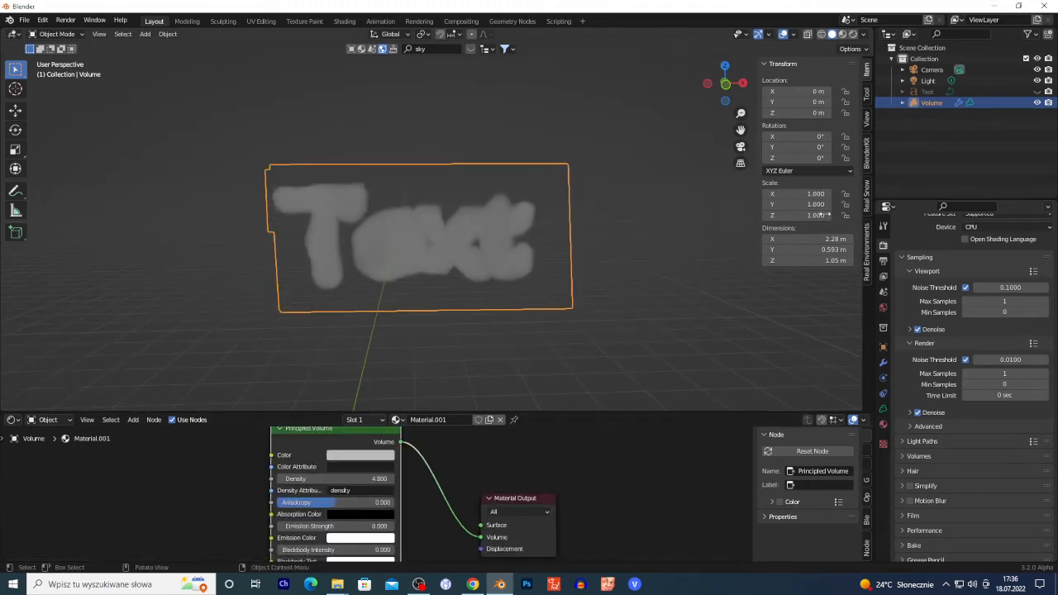
Step: Bring up the volume's modifiers and turn the Shader Editor area back into a Timeline
{"action": "left_click", "coordinate": [883, 361]}
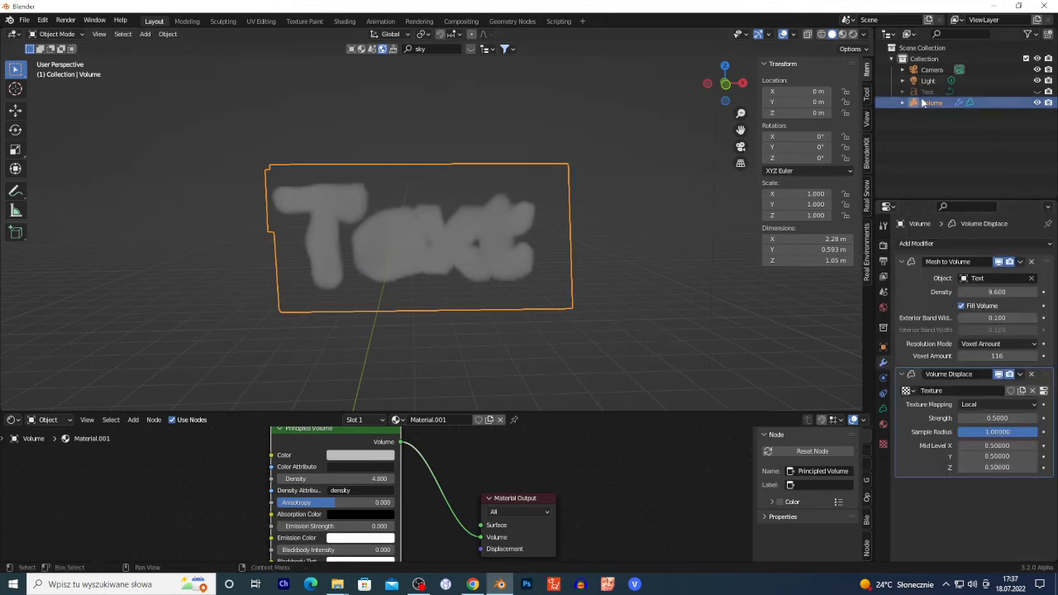
{"action": "left_click", "coordinate": [12, 421]}
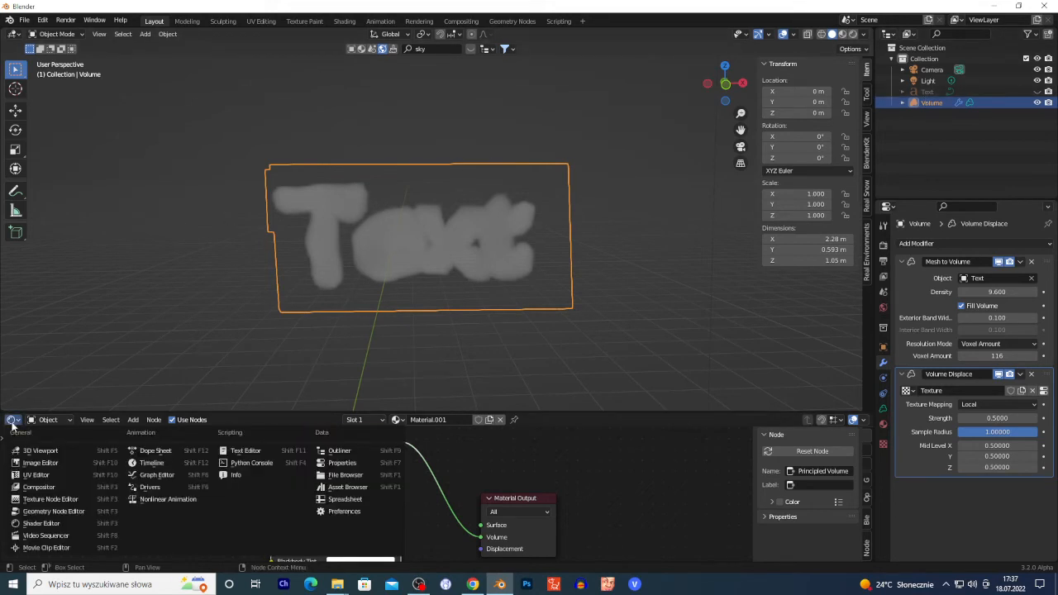
{"action": "left_click", "coordinate": [152, 464]}
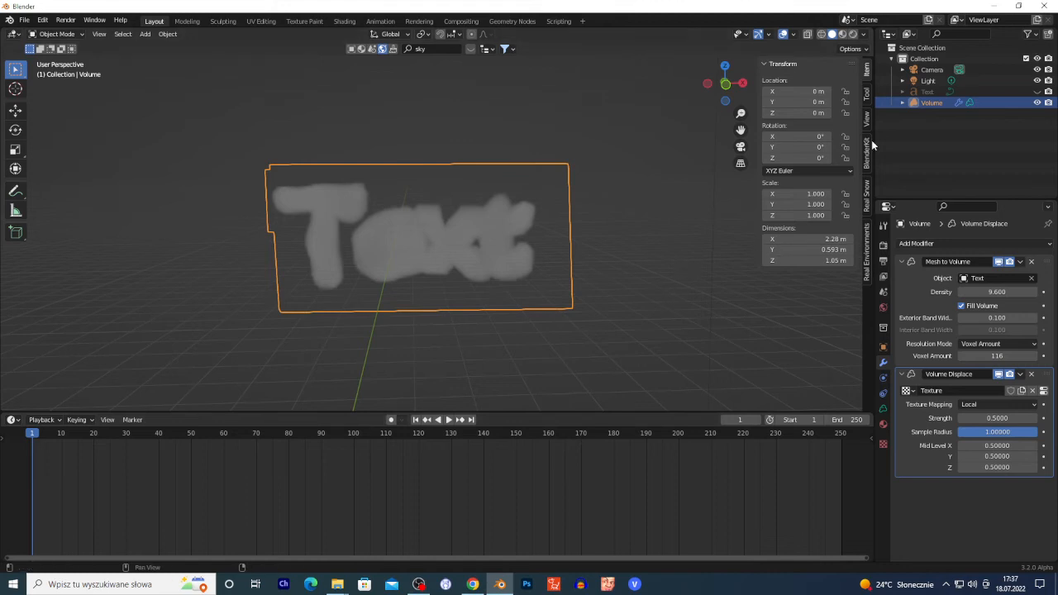
Step: Unhide the Text object in the viewport and hide the Volume object
{"action": "left_click", "coordinate": [928, 92]}
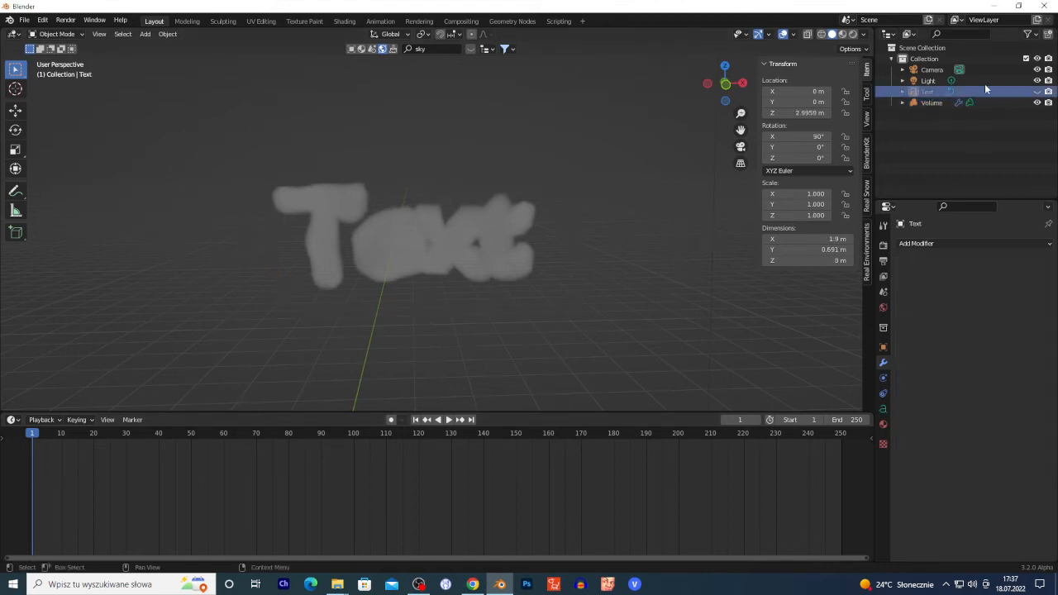
{"action": "left_click", "coordinate": [1036, 92]}
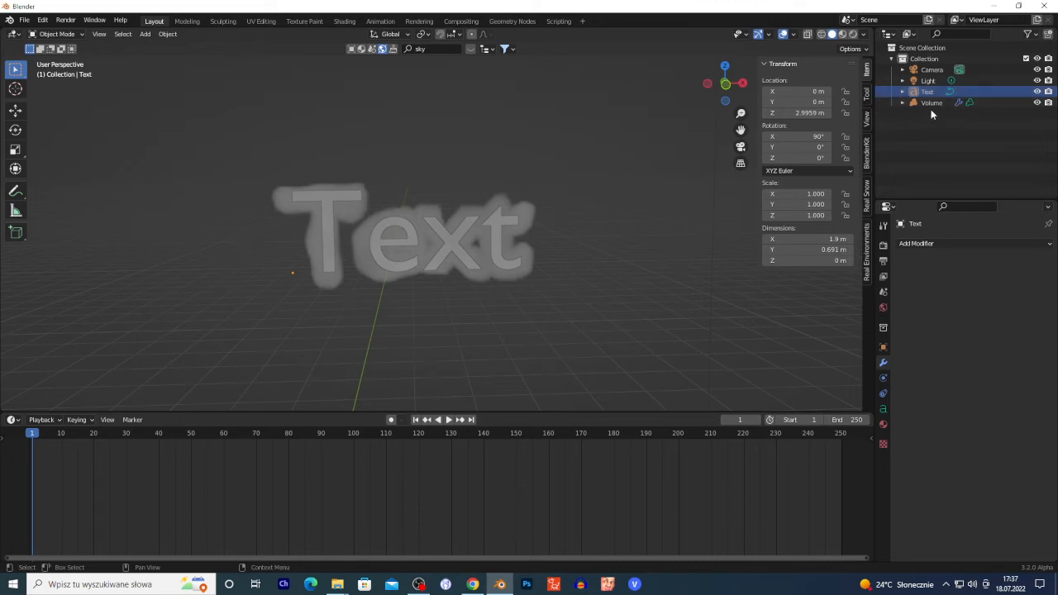
{"action": "left_click", "coordinate": [1036, 103]}
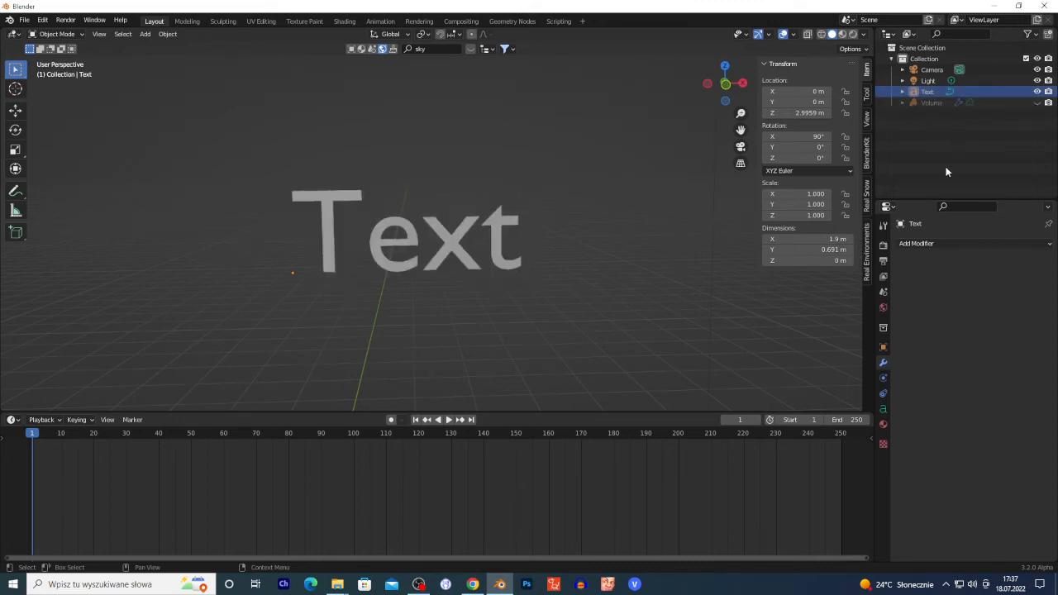
Step: Add a Build modifier to the Text object
{"action": "left_click", "coordinate": [928, 92]}
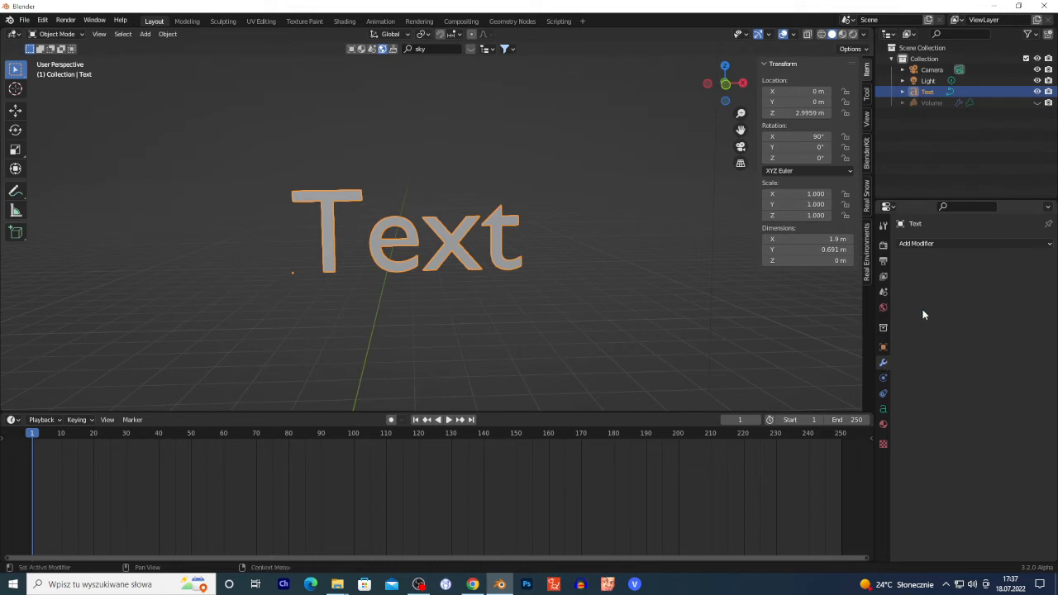
{"action": "left_click", "coordinate": [937, 244]}
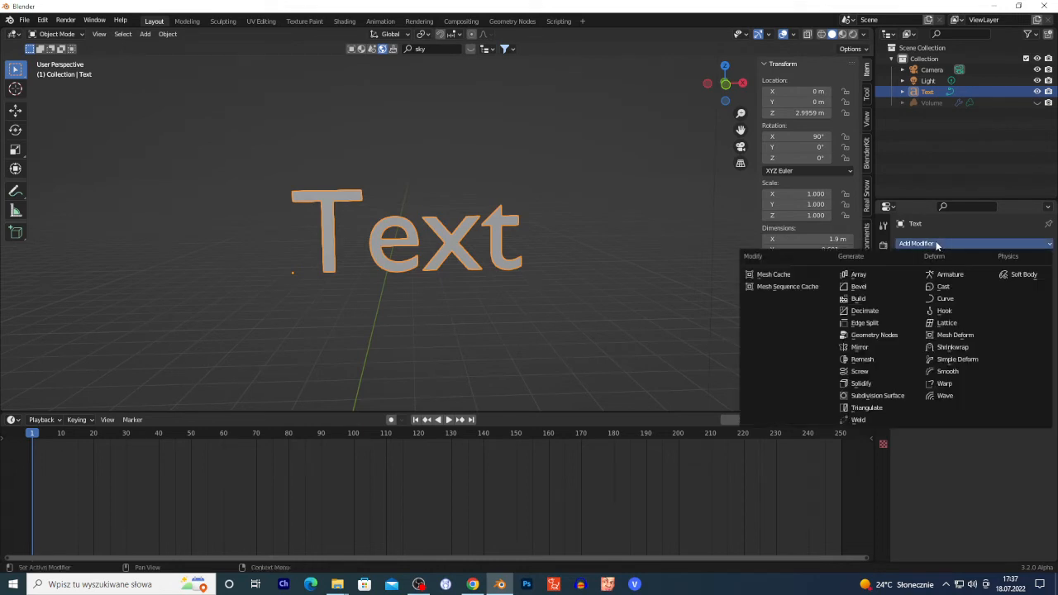
{"action": "left_click", "coordinate": [858, 299]}
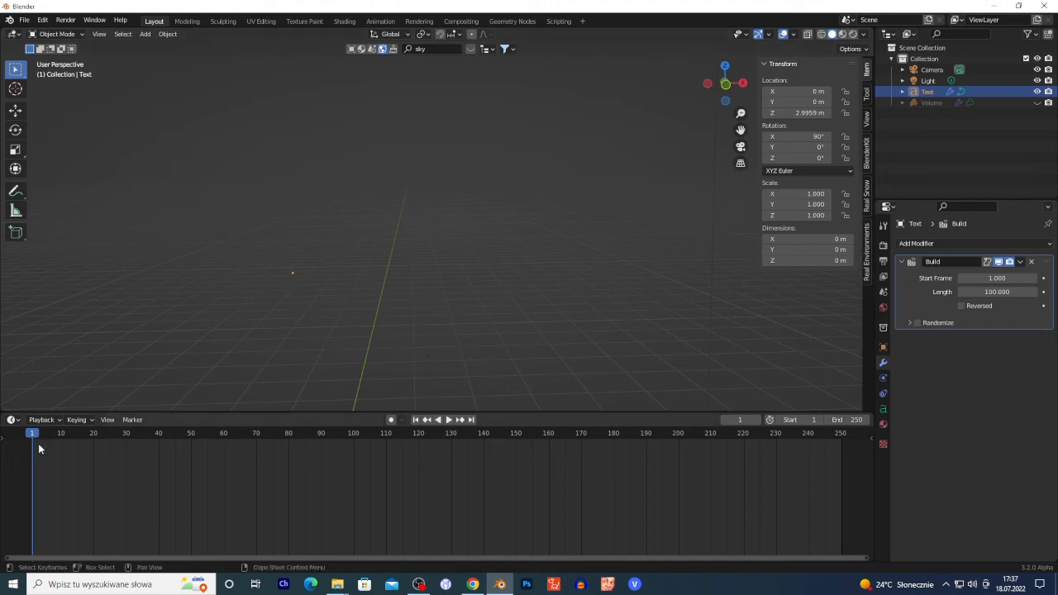
Step: Play and scrub through the timeline to preview the Build animation on the text
{"action": "key", "text": "space"}
{"action": "left_click", "coordinate": [186, 436]}
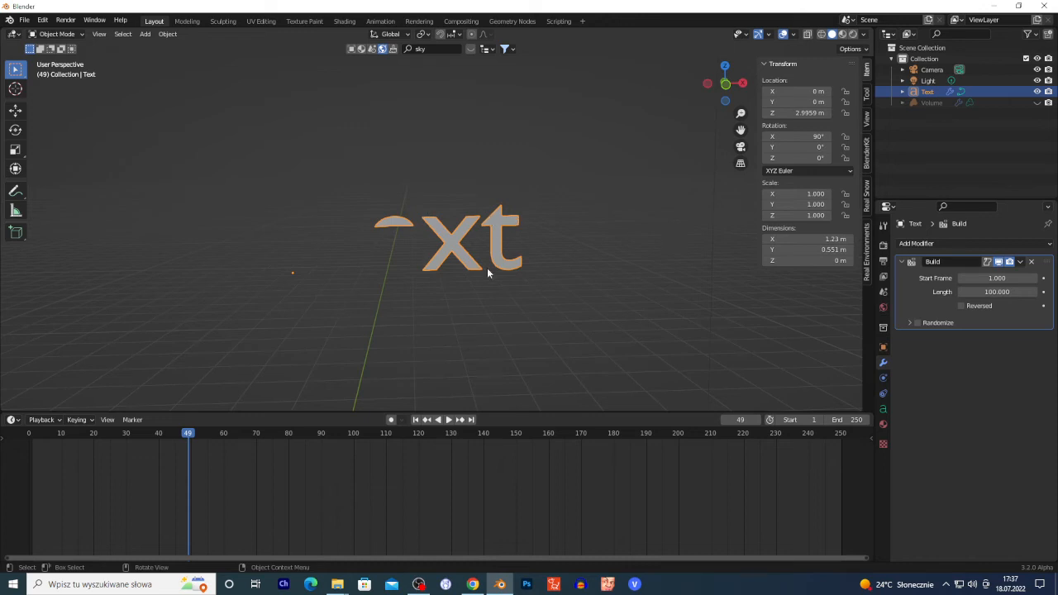
{"action": "key", "text": "space"}
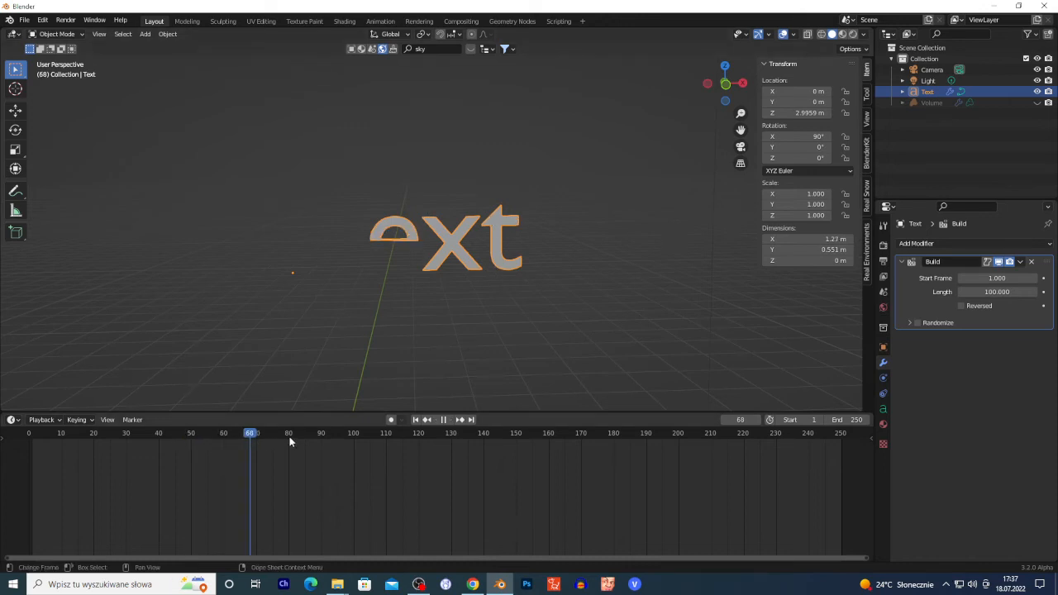
{"action": "left_click_drag", "start_coordinate": [414, 442], "coordinate": [295, 454]}
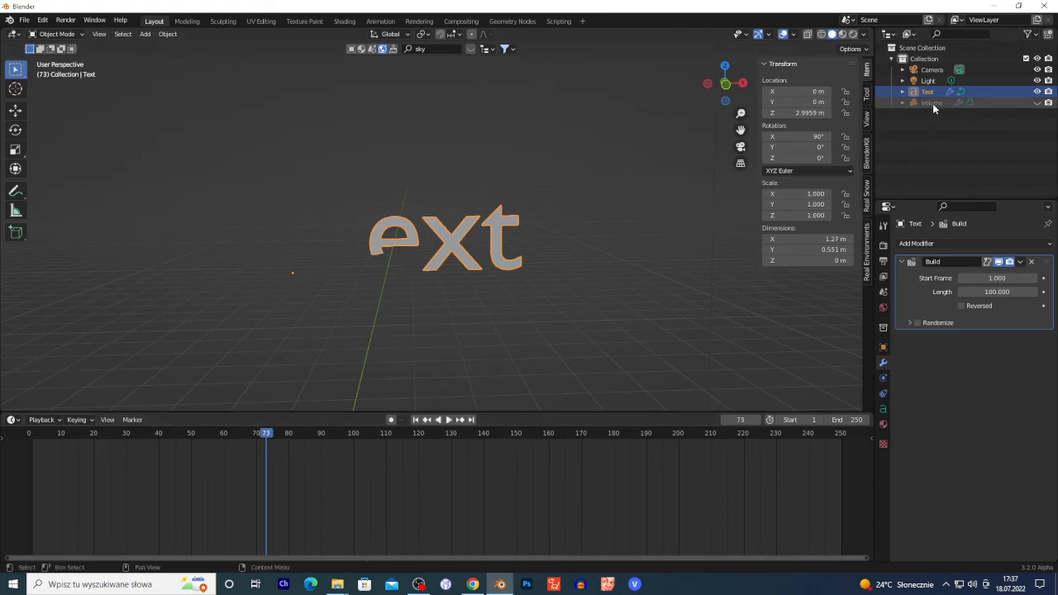
Step: Hide the Text object in the viewport and in renders, and show the Volume object again
{"action": "left_click", "coordinate": [1037, 92]}
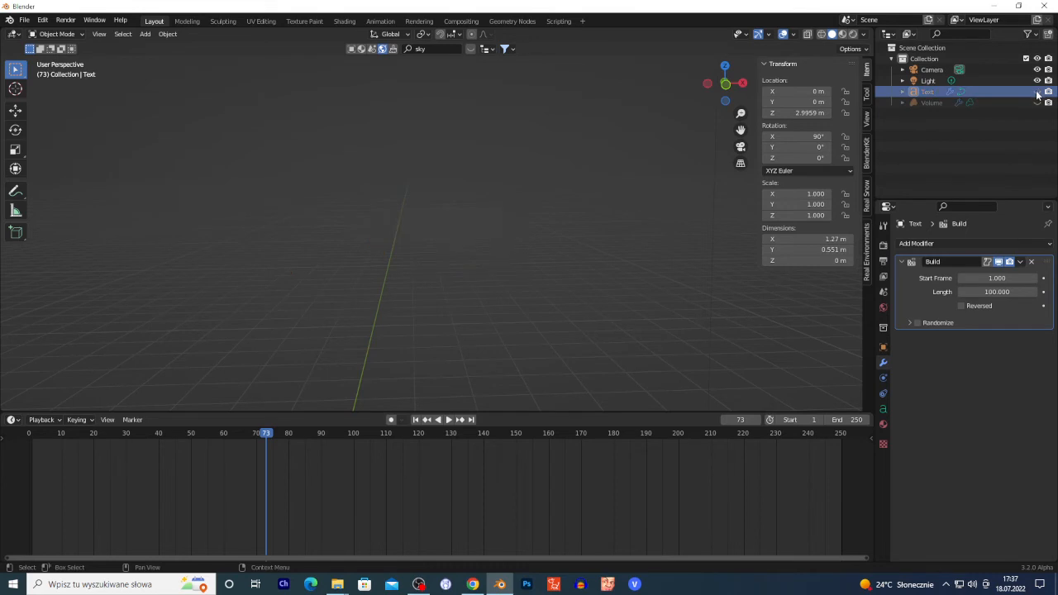
{"action": "left_click", "coordinate": [1037, 103]}
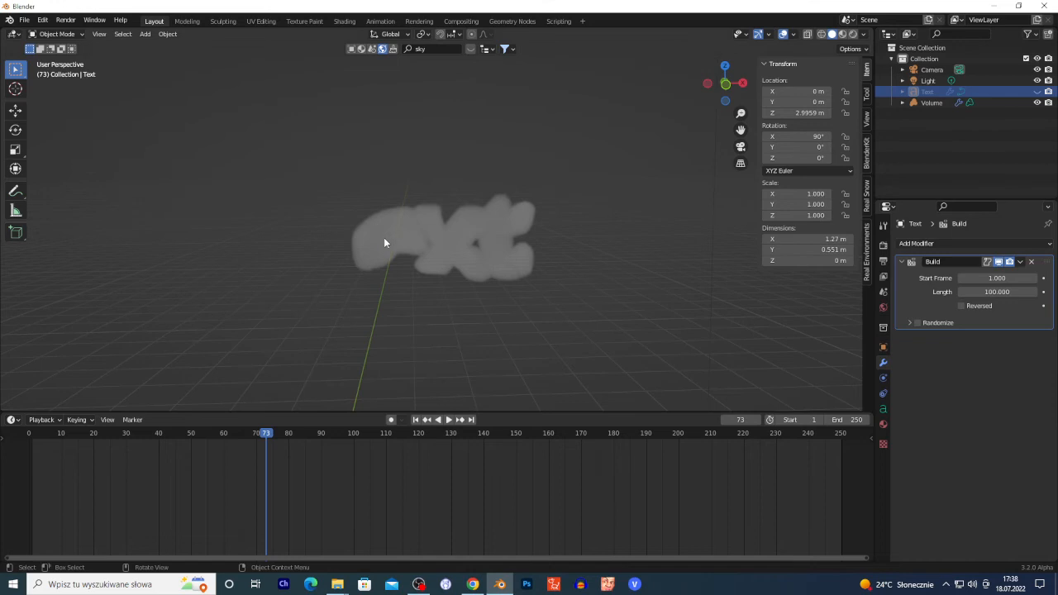
{"action": "left_click", "coordinate": [1047, 91]}
Step: Scrub the timeline to frame 110 and view the volume text through the scene camera
{"action": "left_click", "coordinate": [291, 436]}
{"action": "left_click_drag", "start_coordinate": [315, 434], "coordinate": [386, 430]}
{"action": "scroll", "coordinate": [535, 238], "scroll_direction": "down", "scroll_amount": 7}
{"action": "scroll", "coordinate": [457, 240], "scroll_direction": "up", "scroll_amount": 2}
{"action": "scroll", "coordinate": [456, 243], "scroll_direction": "up", "scroll_amount": 2}
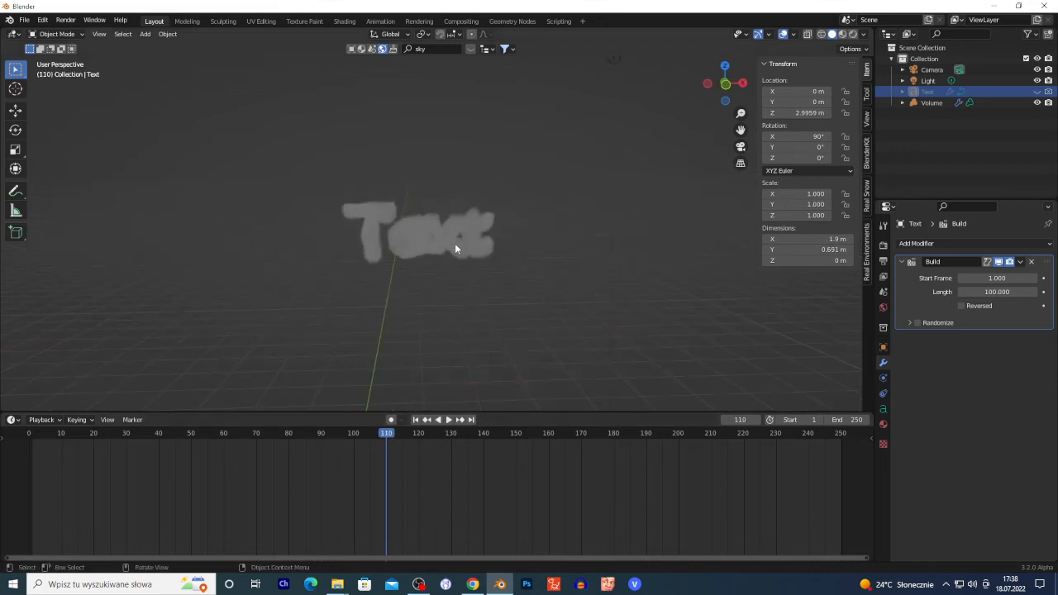
{"action": "key", "text": "KP_0"}
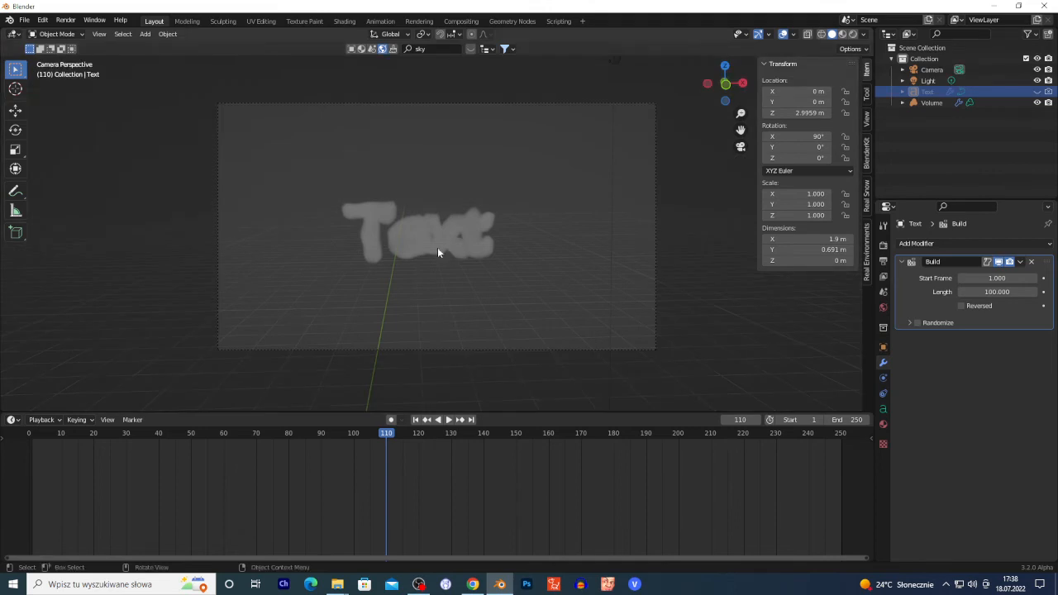
{"action": "scroll", "coordinate": [413, 244], "scroll_direction": "up", "scroll_amount": 3}
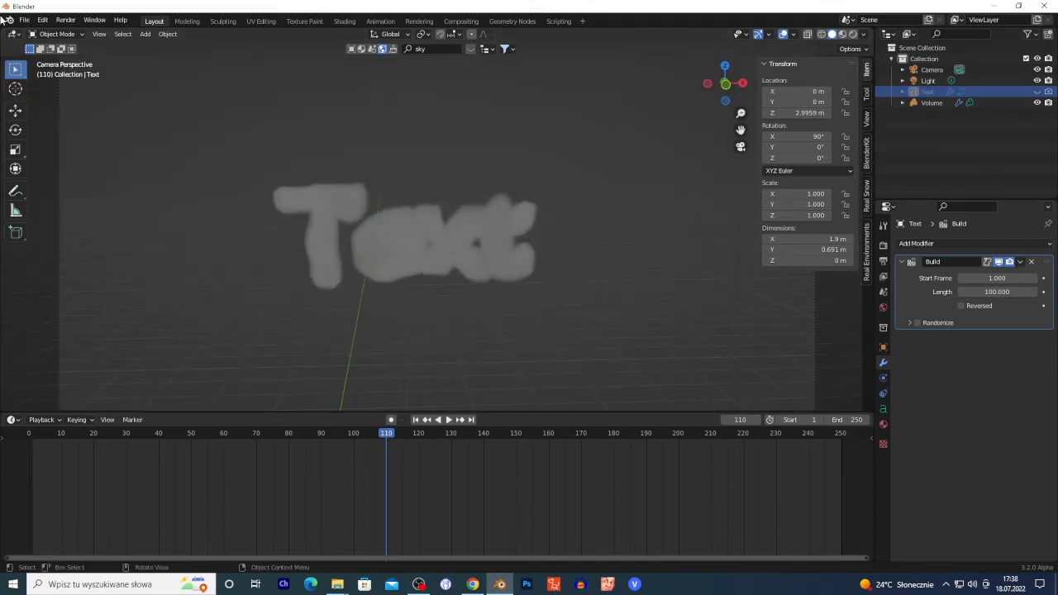
Step: Show the Text object together with the volume in the viewport, and hide it again
{"action": "left_click", "coordinate": [65, 20]}
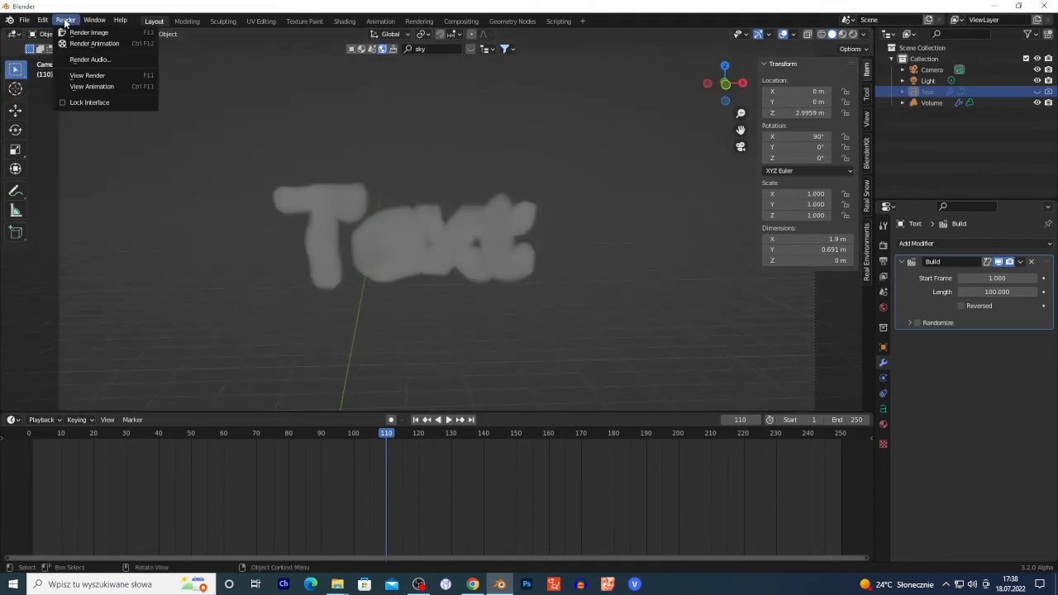
{"action": "left_click", "coordinate": [923, 144]}
{"action": "left_click", "coordinate": [934, 92]}
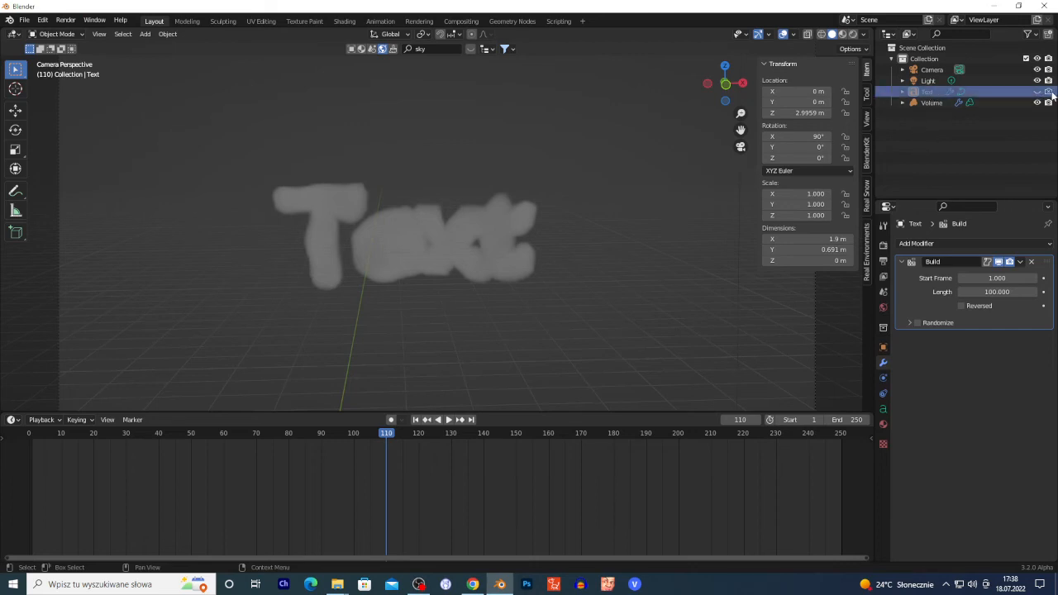
{"action": "left_click", "coordinate": [1037, 92]}
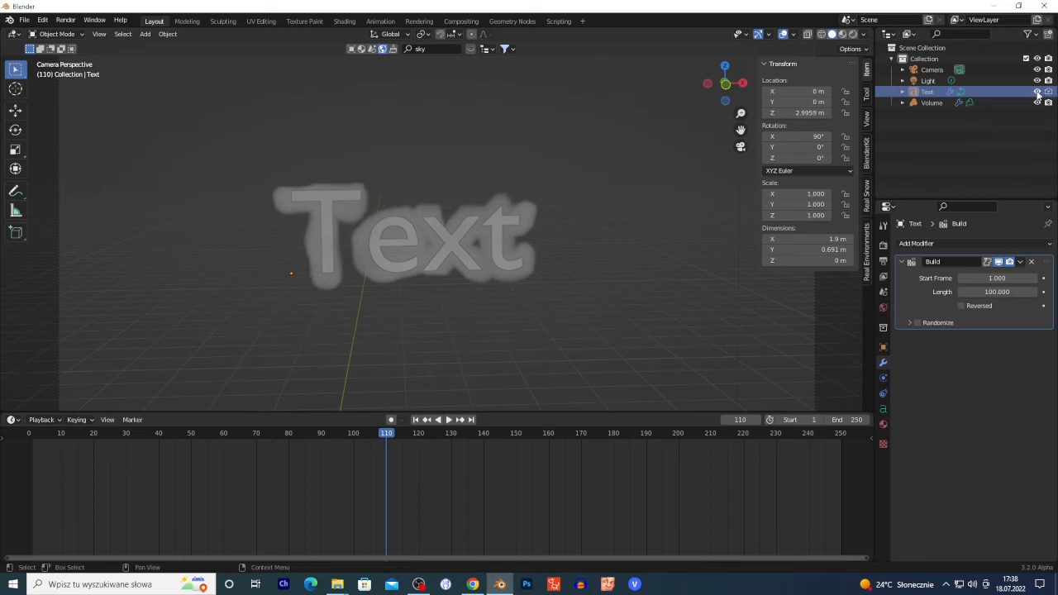
{"action": "left_click", "coordinate": [66, 20]}
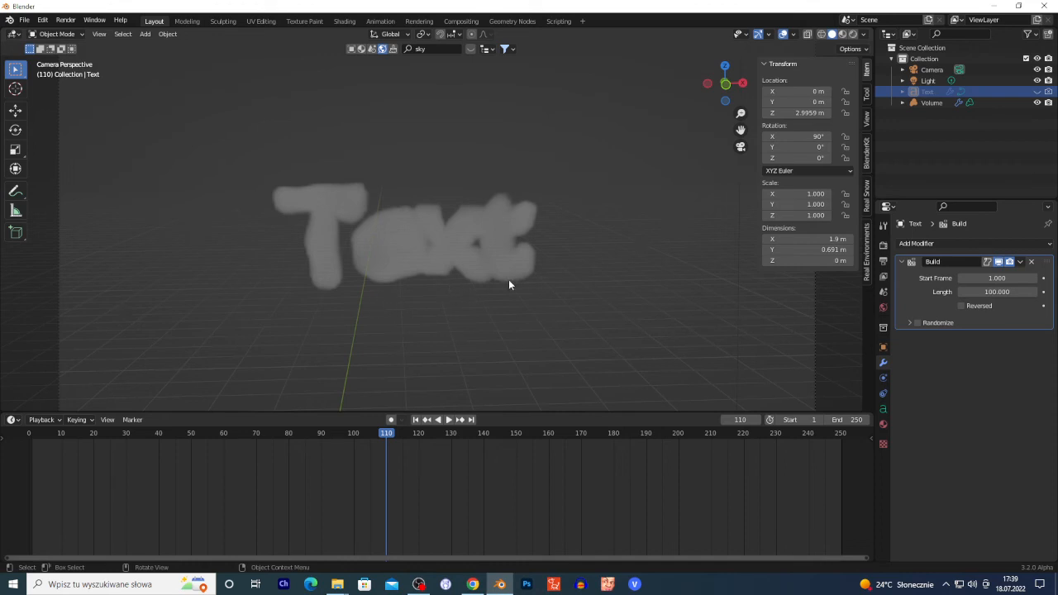
Step: Review the modifiers on the Text and Volume objects
{"action": "key", "text": "shift+a"}
{"action": "mouse_move", "coordinate": [505, 279]}
{"action": "left_click", "coordinate": [377, 254]}
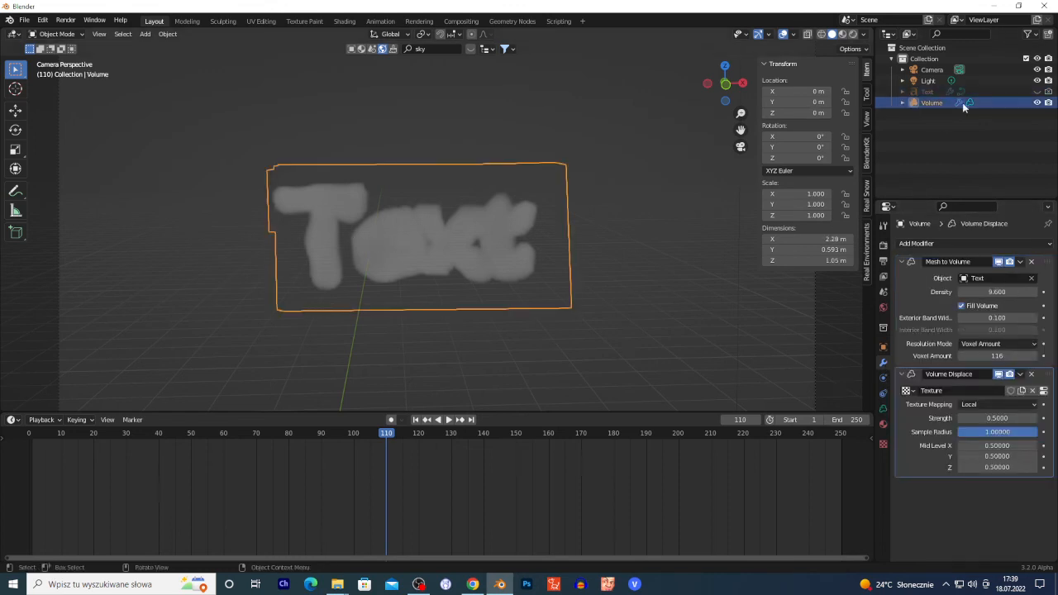
{"action": "left_click", "coordinate": [928, 80]}
{"action": "left_click", "coordinate": [929, 91]}
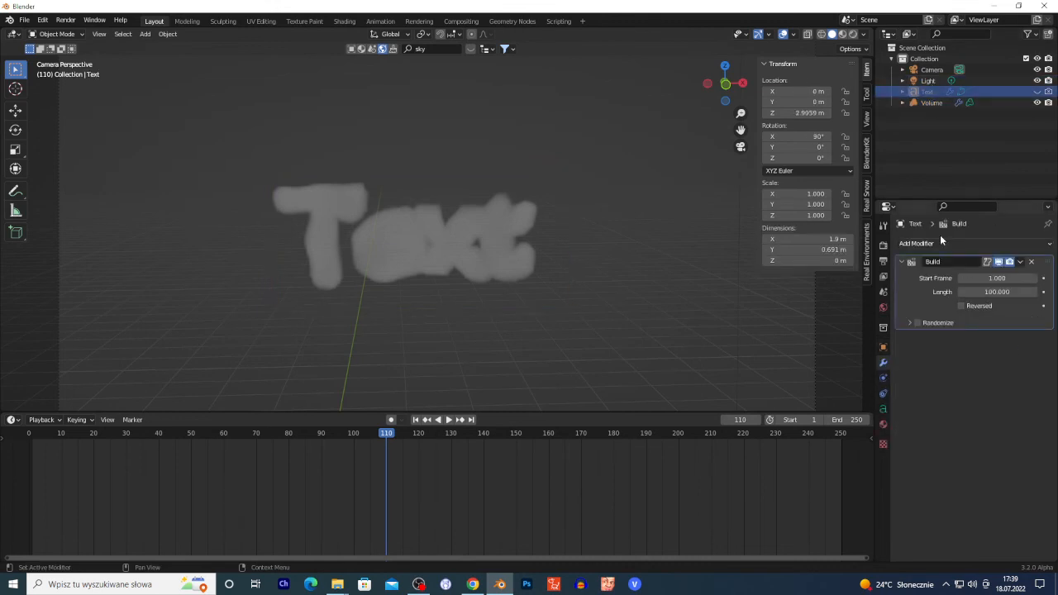
{"action": "left_click", "coordinate": [929, 103]}
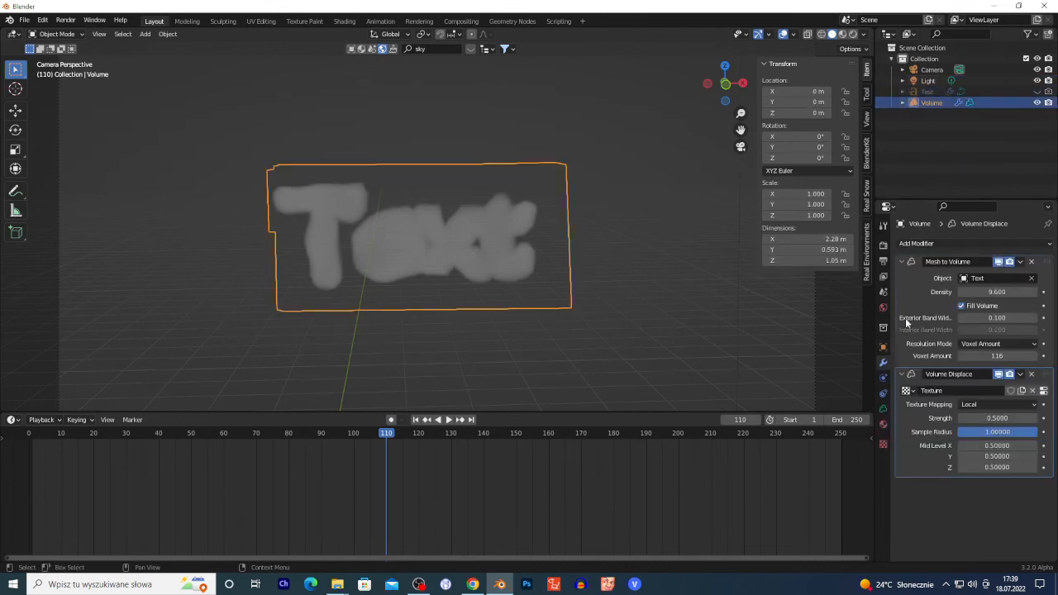
Step: Change the Volume Displace modifier's texture type to Blend
{"action": "left_click", "coordinate": [937, 246]}
{"action": "left_click", "coordinate": [882, 443]}
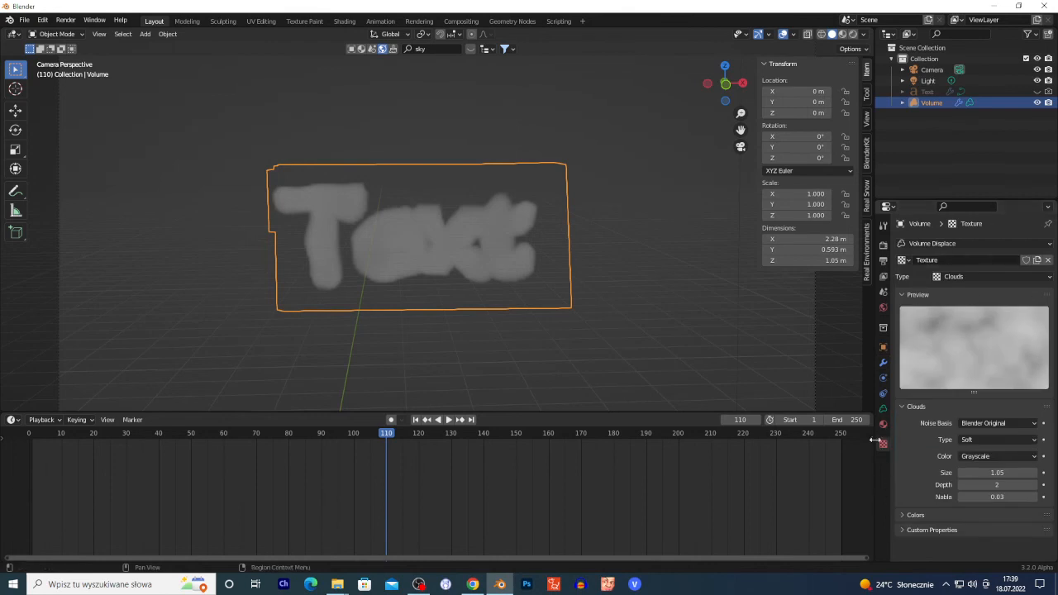
{"action": "left_click", "coordinate": [967, 276]}
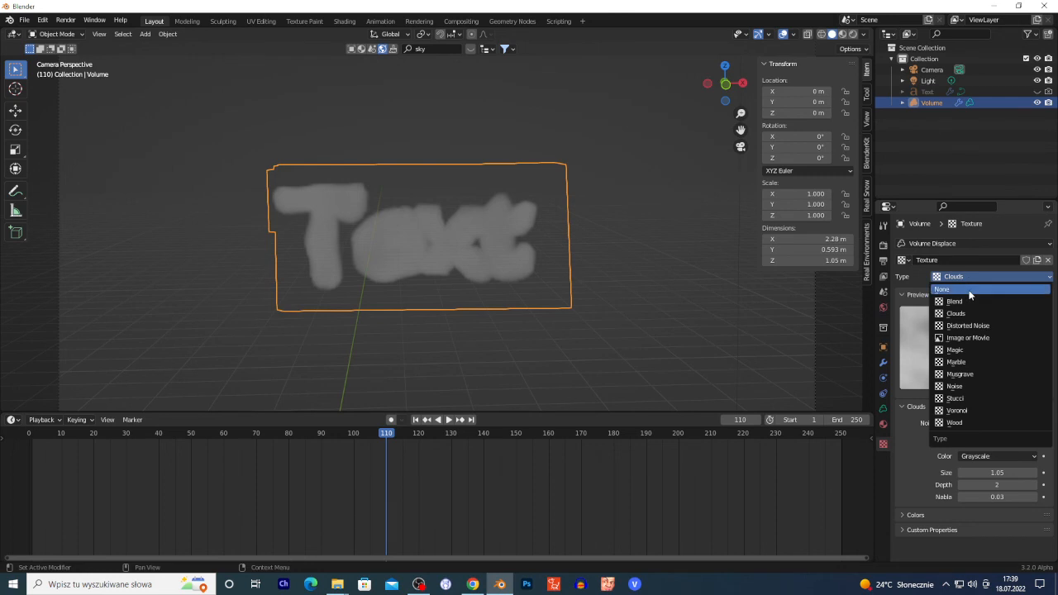
{"action": "left_click", "coordinate": [962, 301]}
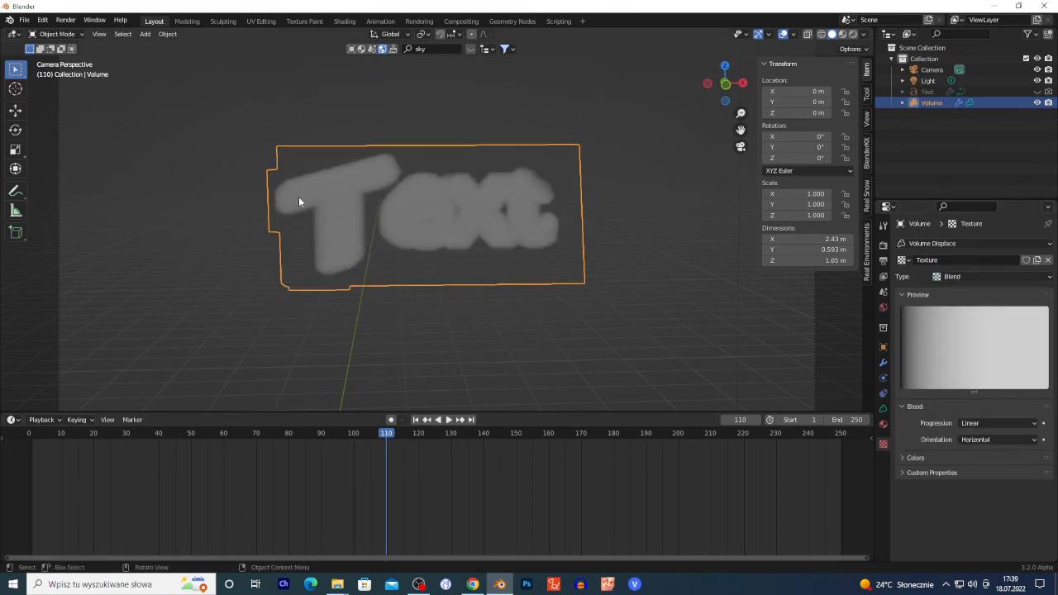
Step: Set the Principled Volume color of the Volume object's material to purple in the Shader Editor, and check the render settings
{"action": "left_click", "coordinate": [12, 419]}
{"action": "left_click", "coordinate": [50, 524]}
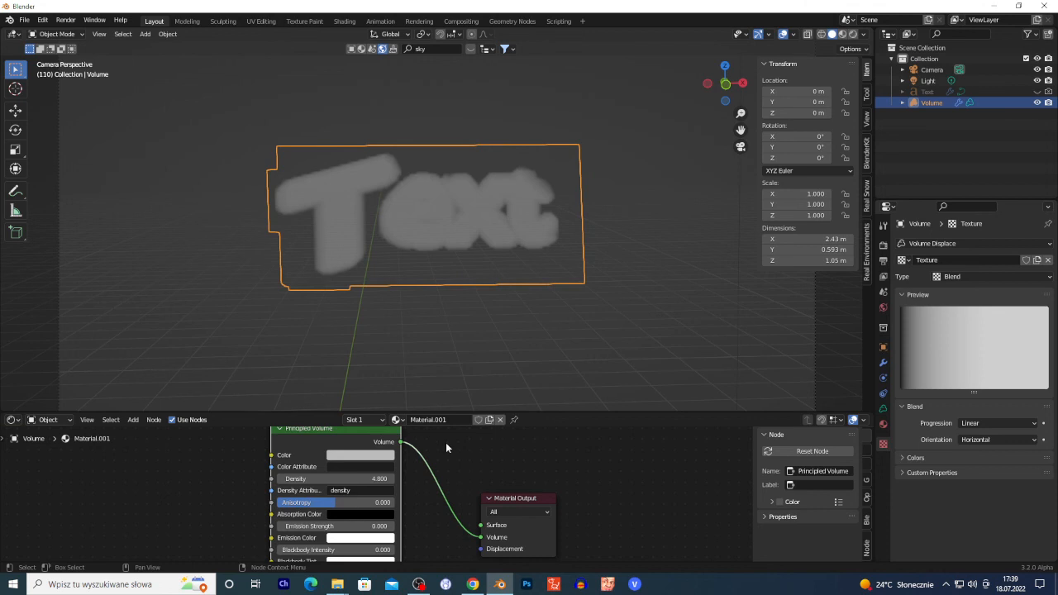
{"action": "scroll", "coordinate": [333, 491], "scroll_direction": "up", "scroll_amount": 1}
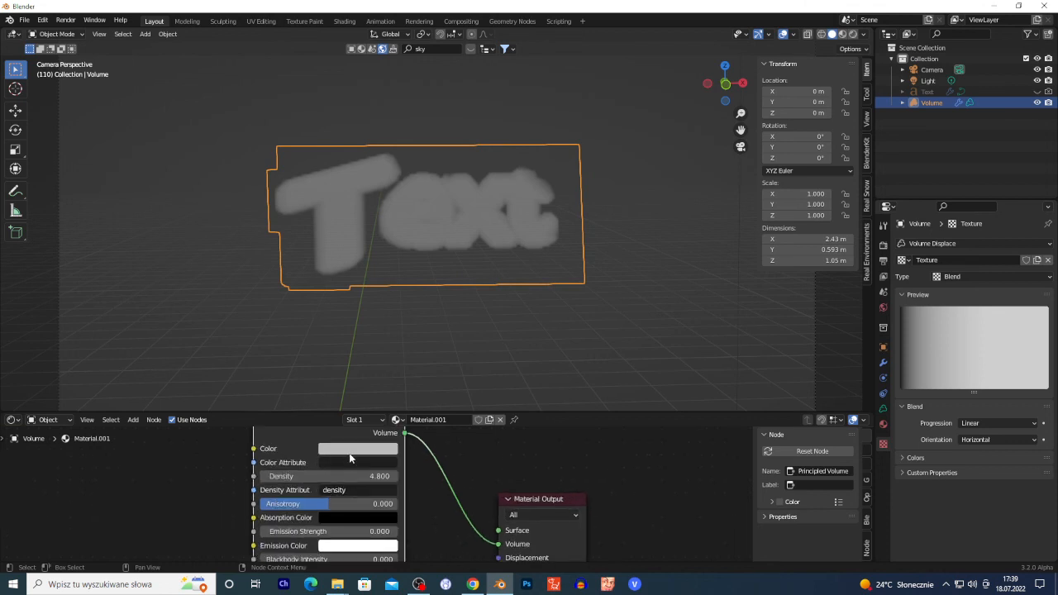
{"action": "left_click", "coordinate": [349, 449]}
{"action": "left_click", "coordinate": [402, 319]}
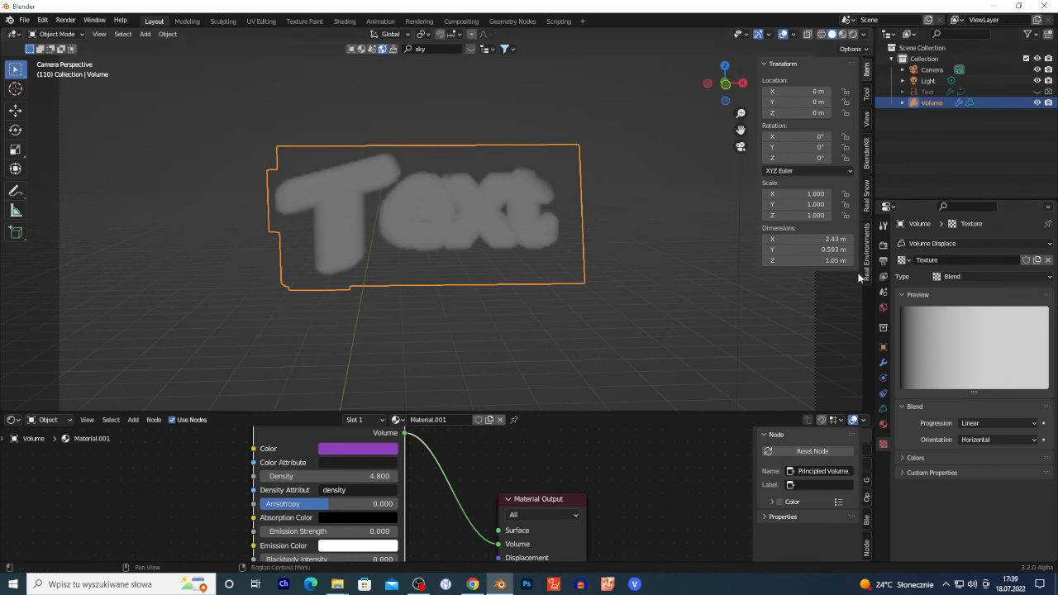
{"action": "left_click", "coordinate": [882, 246]}
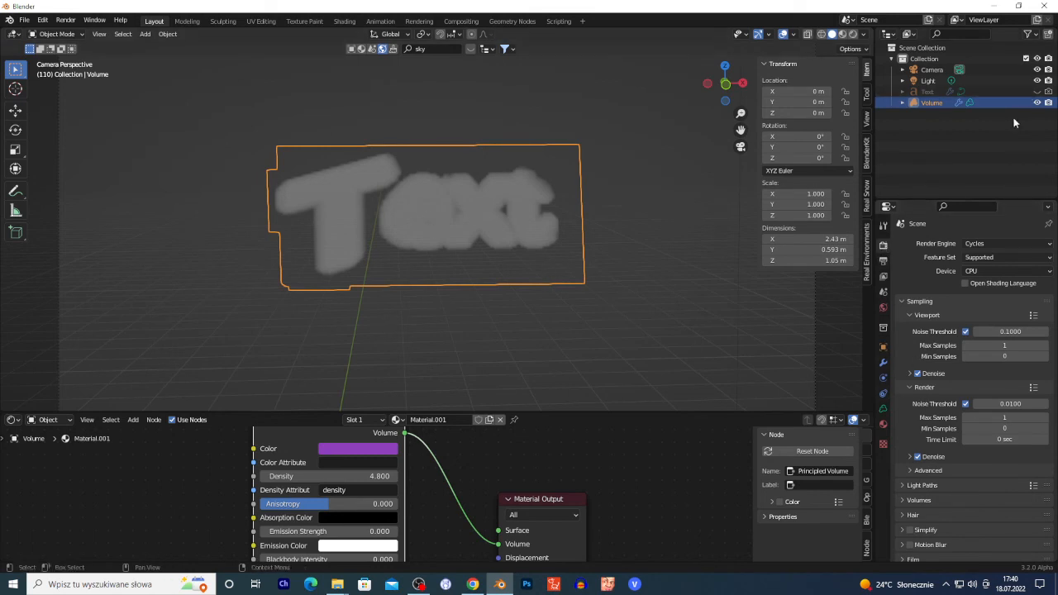
Step: Show the Text object in the viewport, convert it to a mesh, and check its modifiers
{"action": "left_click", "coordinate": [927, 92]}
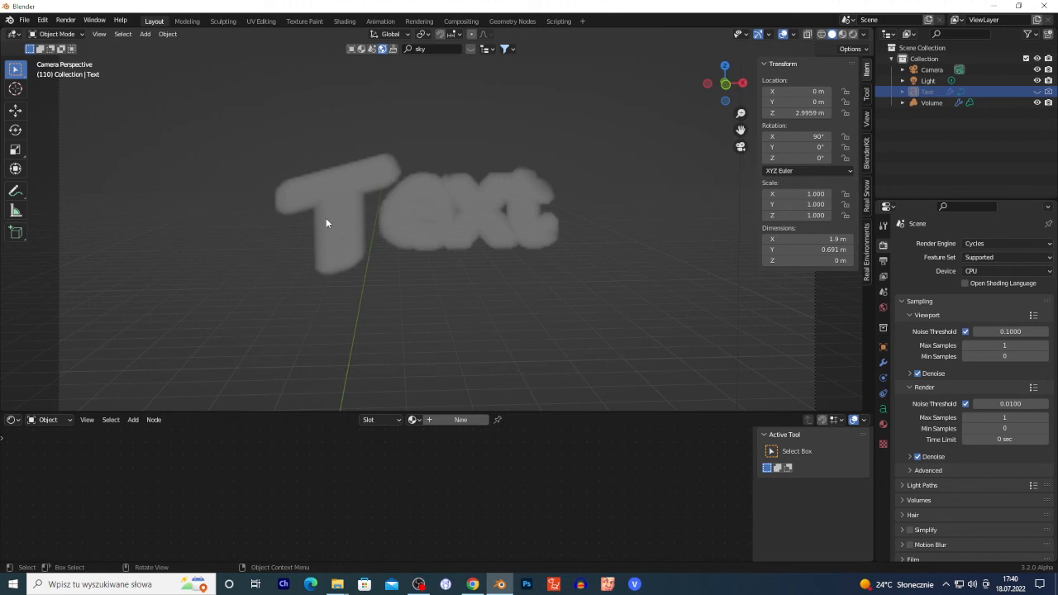
{"action": "left_click", "coordinate": [1036, 92]}
{"action": "left_click", "coordinate": [372, 312]}
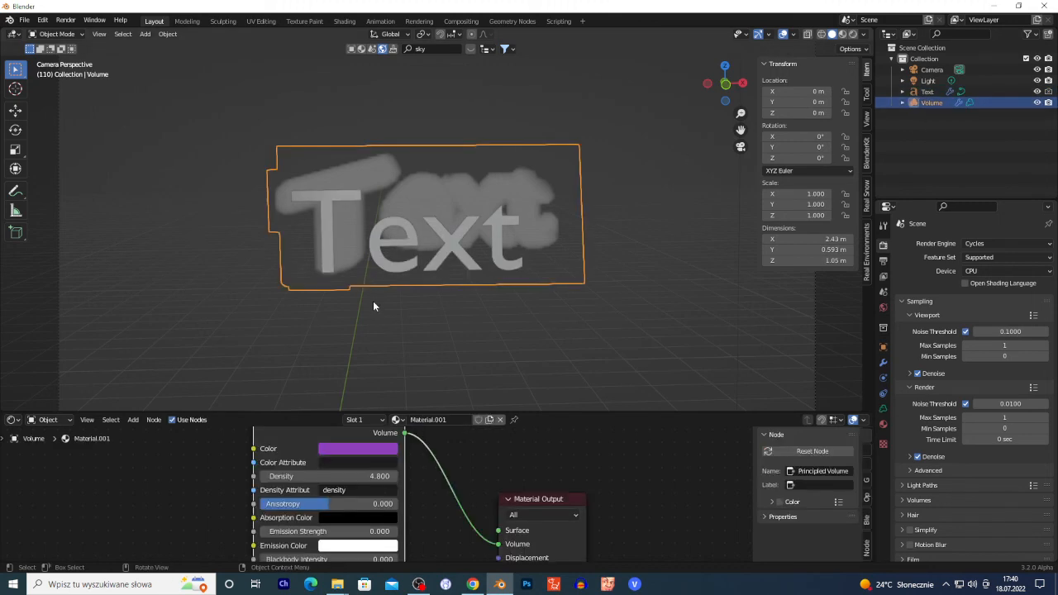
{"action": "left_click", "coordinate": [328, 208]}
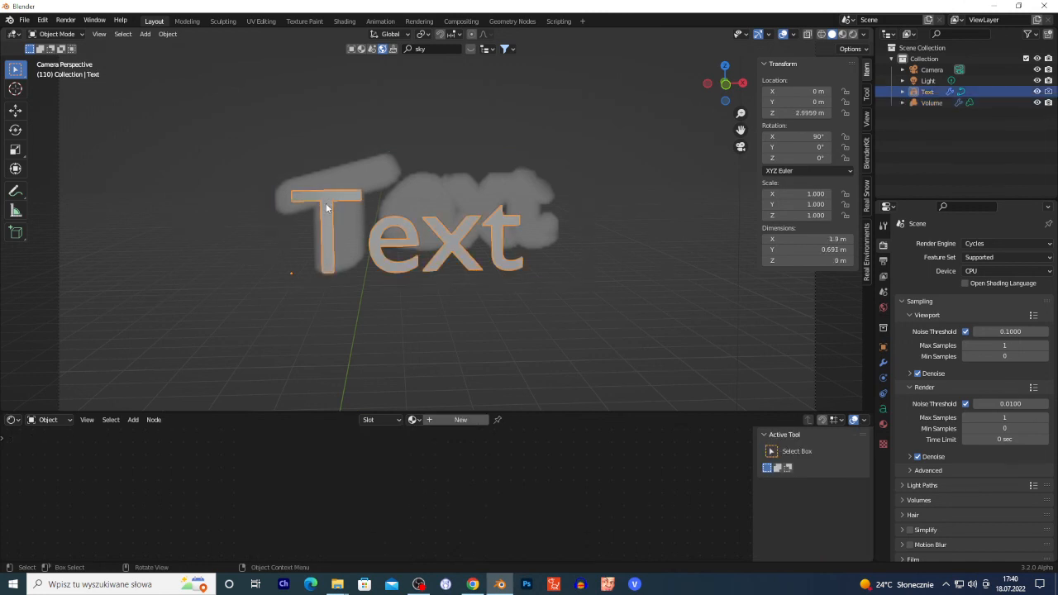
{"action": "right_click", "coordinate": [327, 209]}
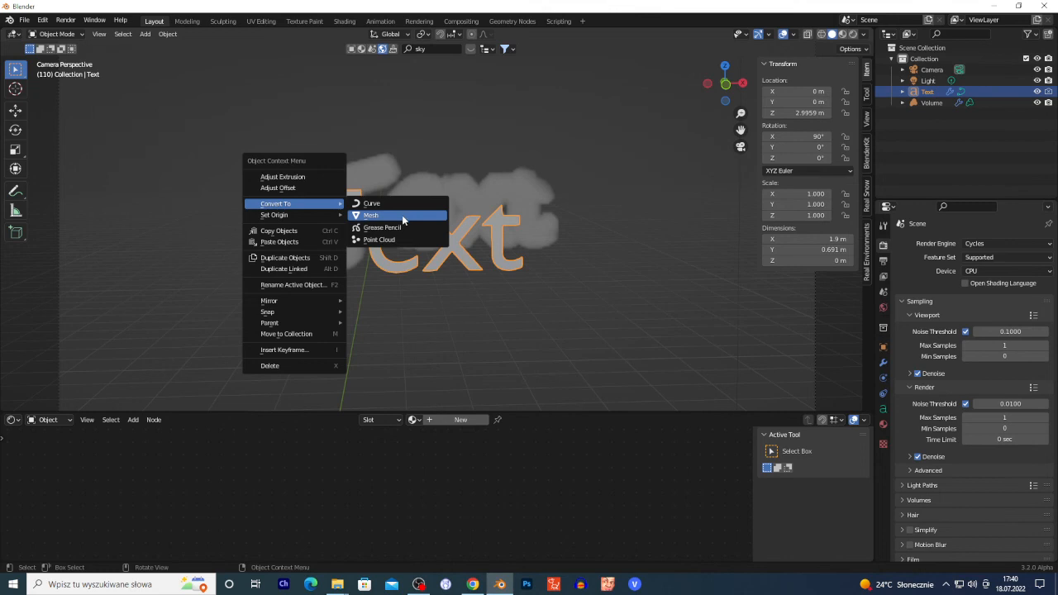
{"action": "left_click", "coordinate": [401, 216]}
{"action": "left_click", "coordinate": [882, 362]}
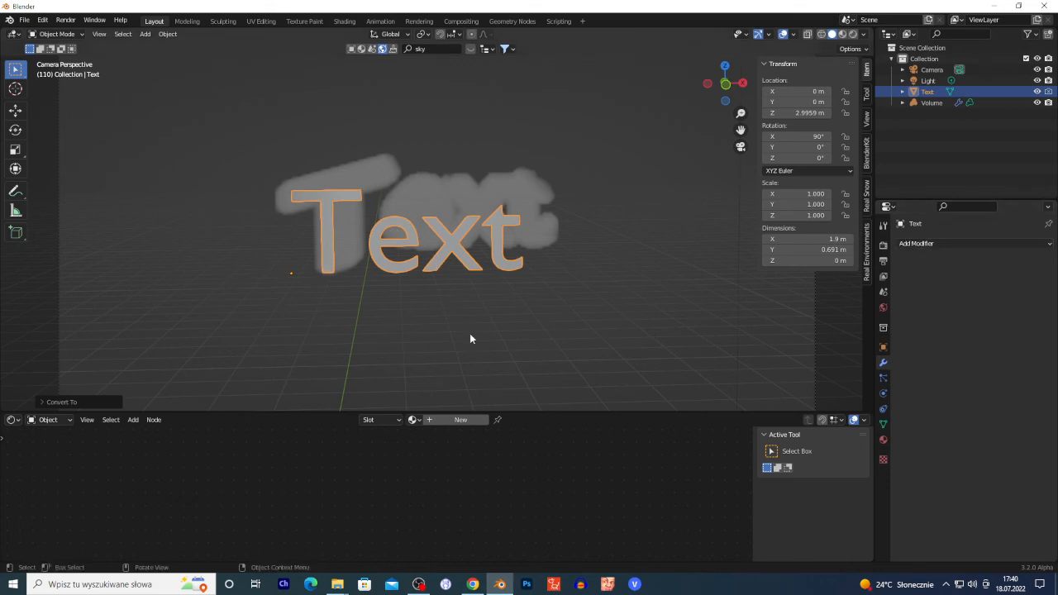
Step: Leave the camera view and hide the Text mesh and the Volume object in the viewport
{"action": "scroll", "coordinate": [430, 263], "scroll_direction": "down", "scroll_amount": 3}
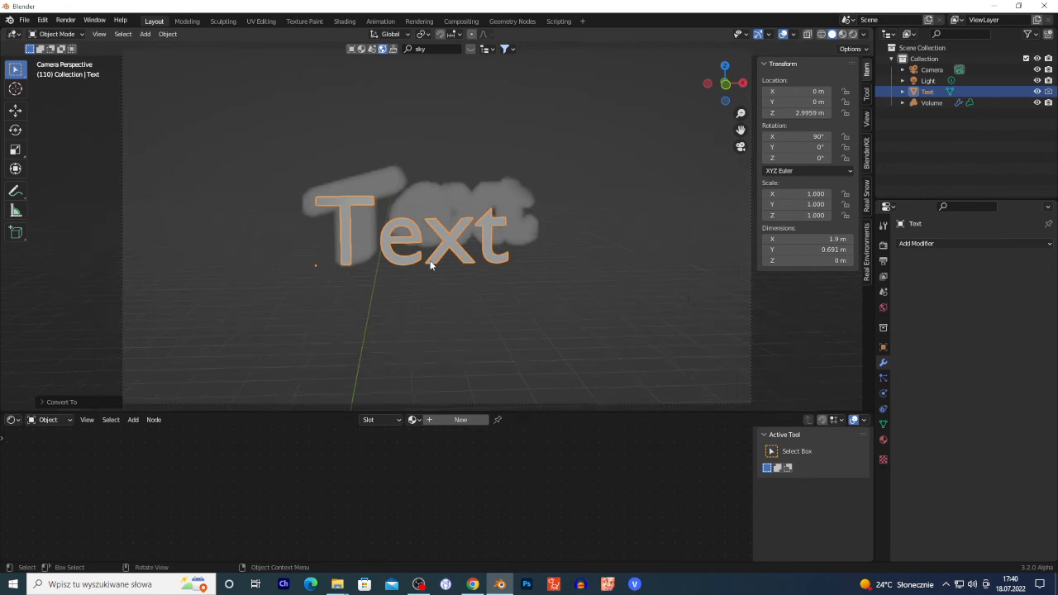
{"action": "middle_click_drag", "start_coordinate": [408, 277], "coordinate": [409, 277]}
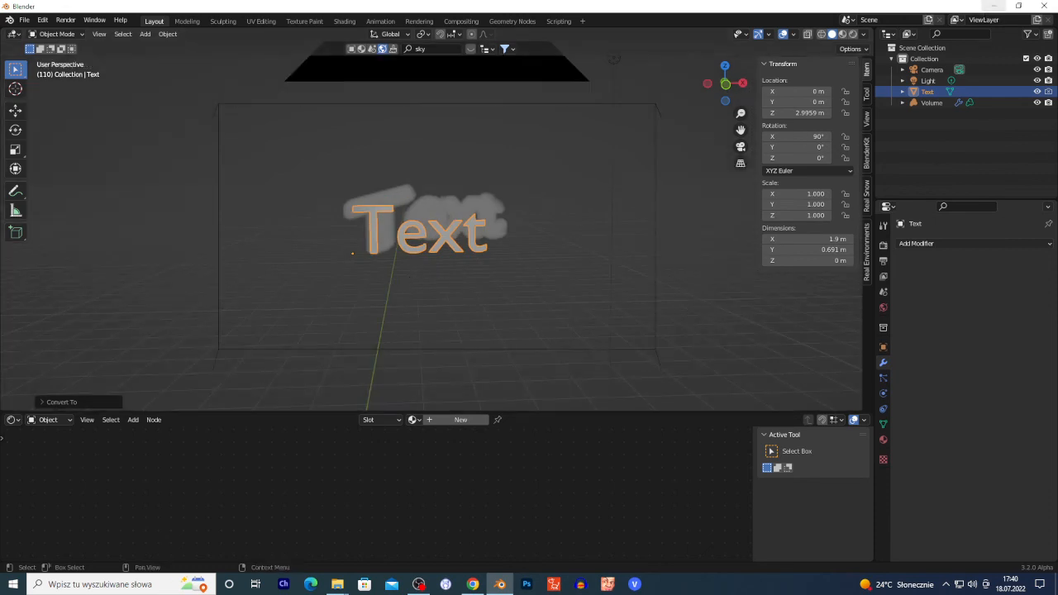
{"action": "left_click", "coordinate": [1037, 92]}
{"action": "left_click", "coordinate": [1038, 102]}
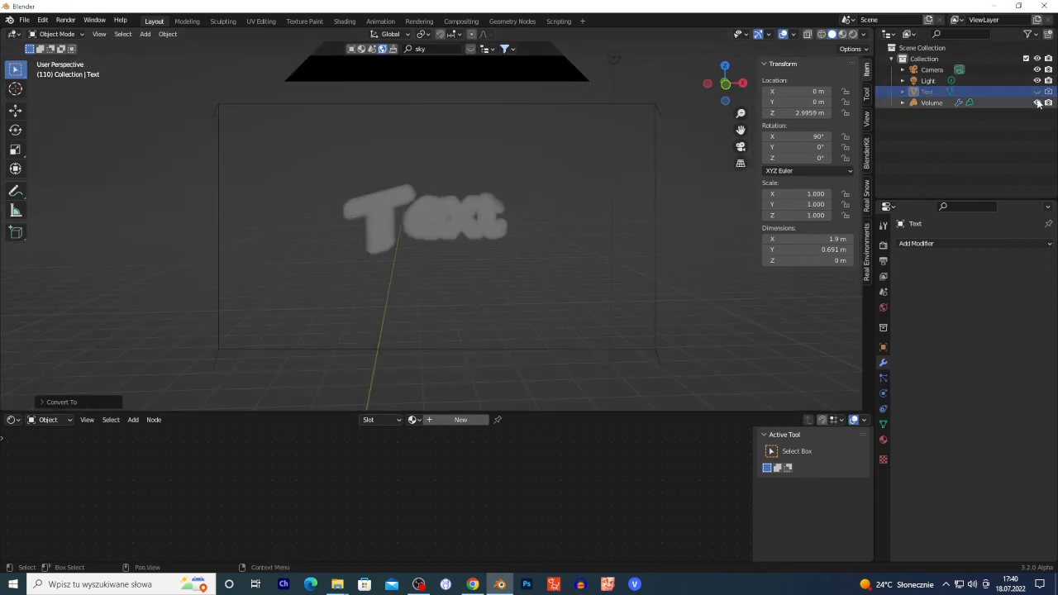